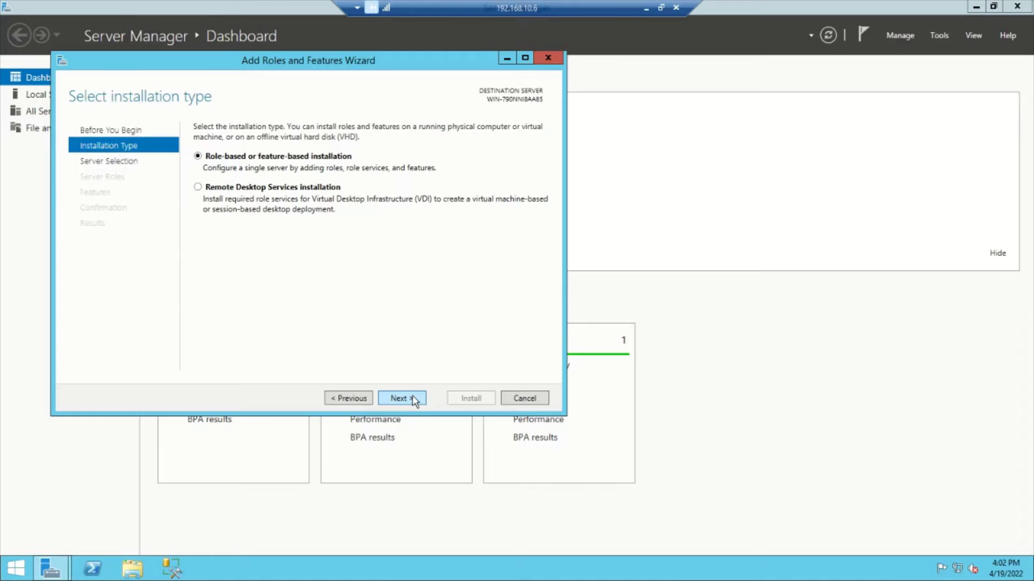
Accept role-based installation on the listed pool server and add the Web Server (IIS) role with its management tools.
click(414, 401)
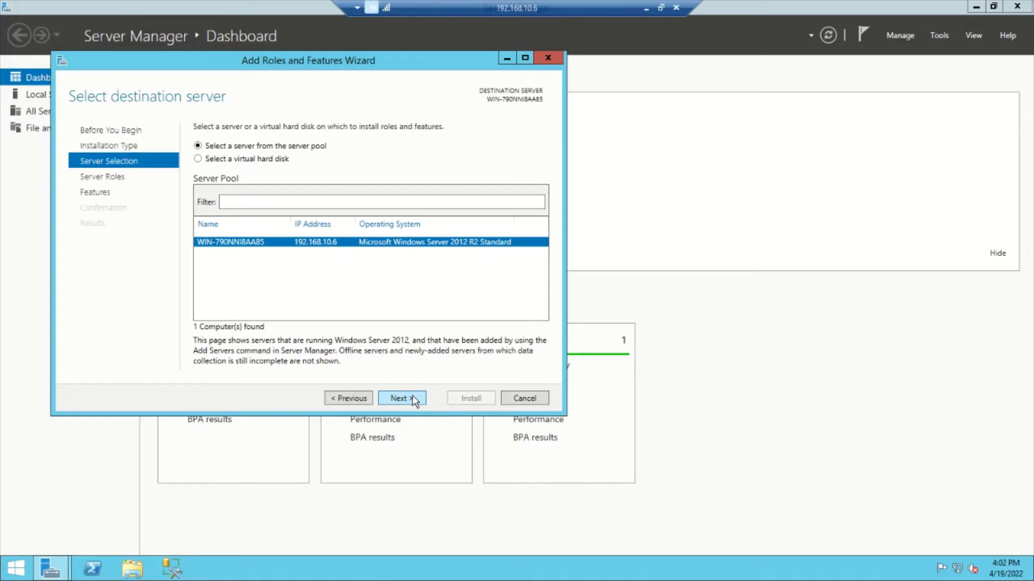
click(414, 401)
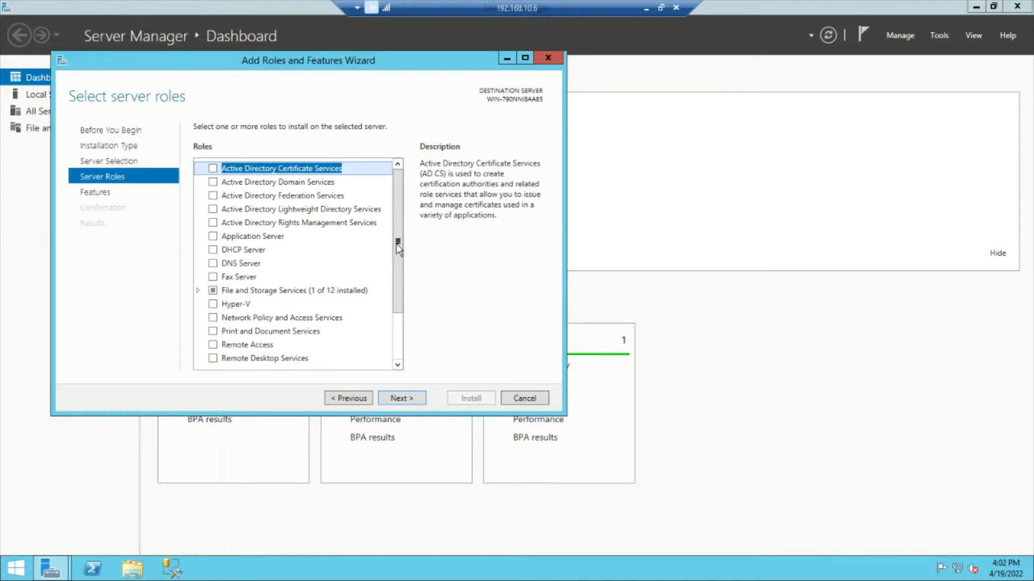
scroll(395, 269, down, 2)
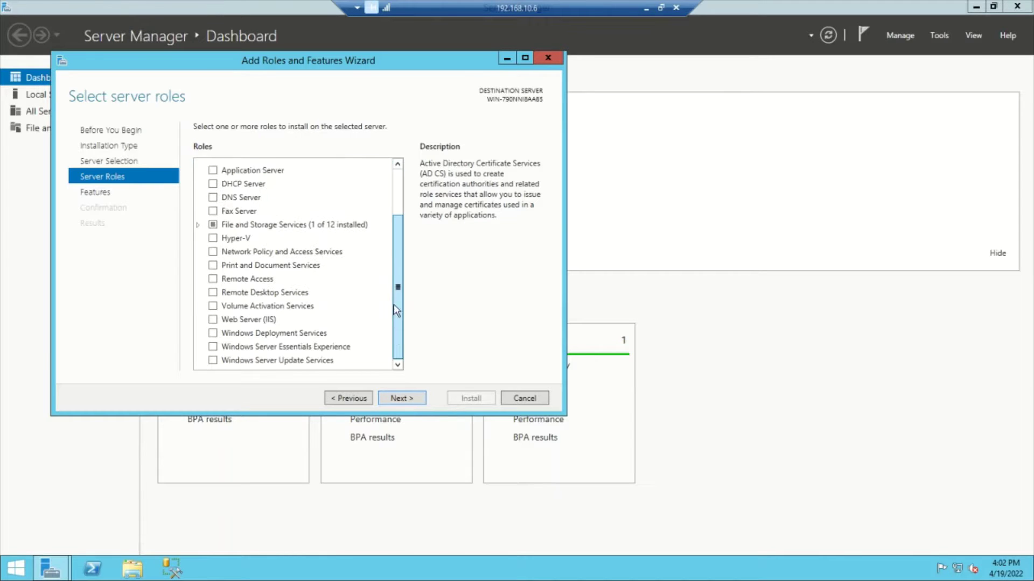
click(213, 319)
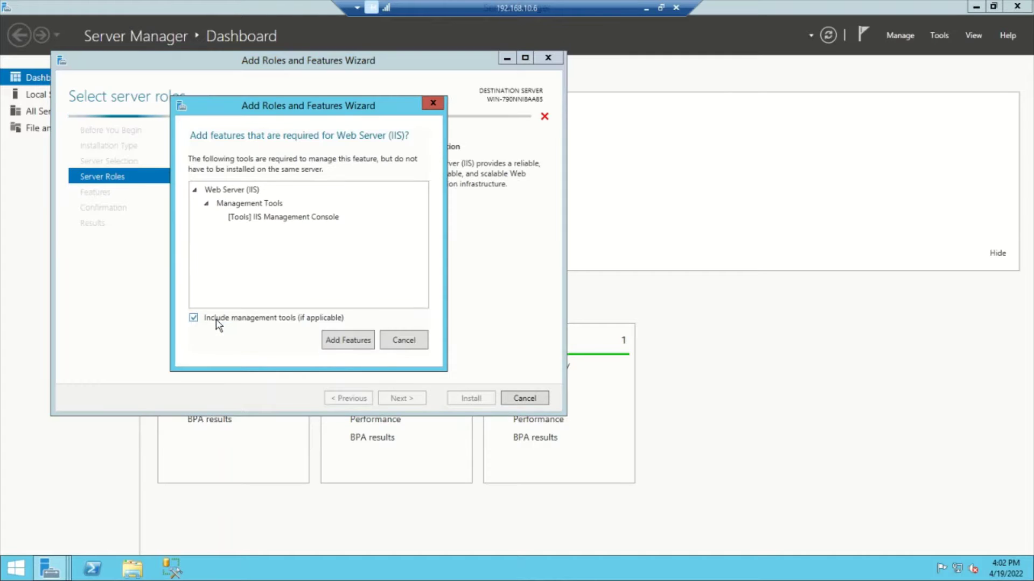
click(330, 334)
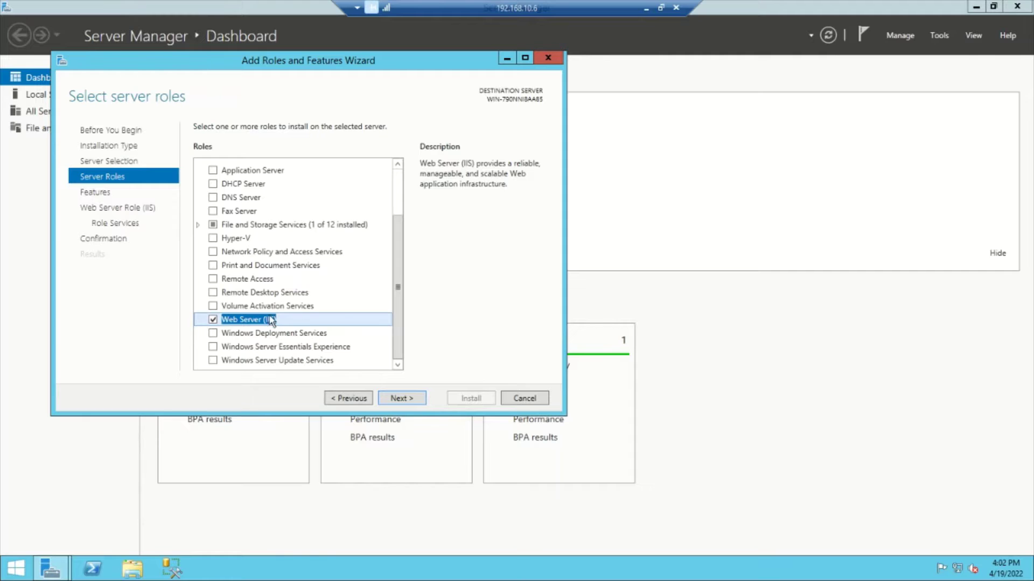
click(396, 402)
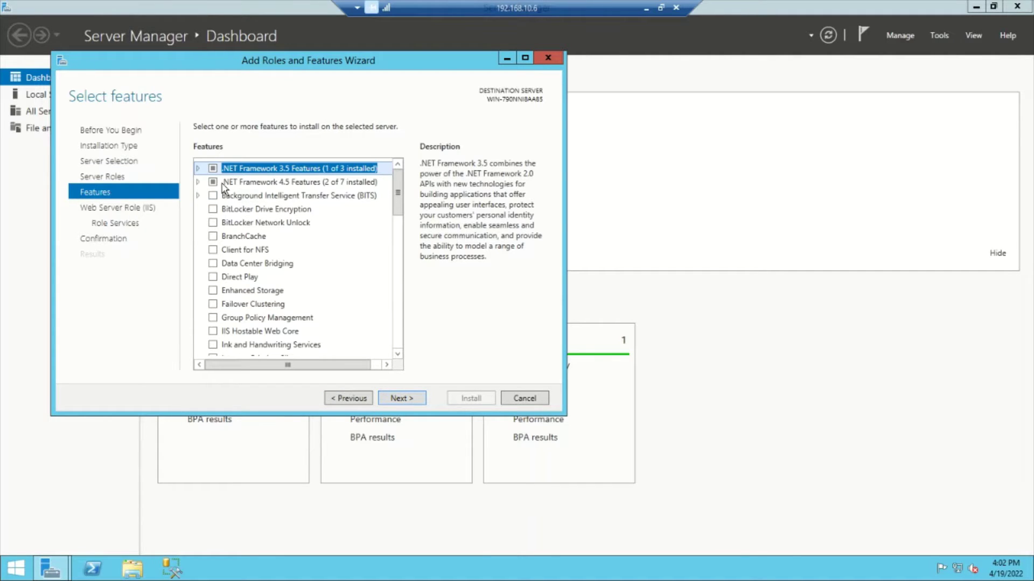
Add HTTP, Message Queuing (MSMQ), Named Pipe and TCP Activation under .NET Framework 4.5 WCF Services, including their required features.
click(199, 182)
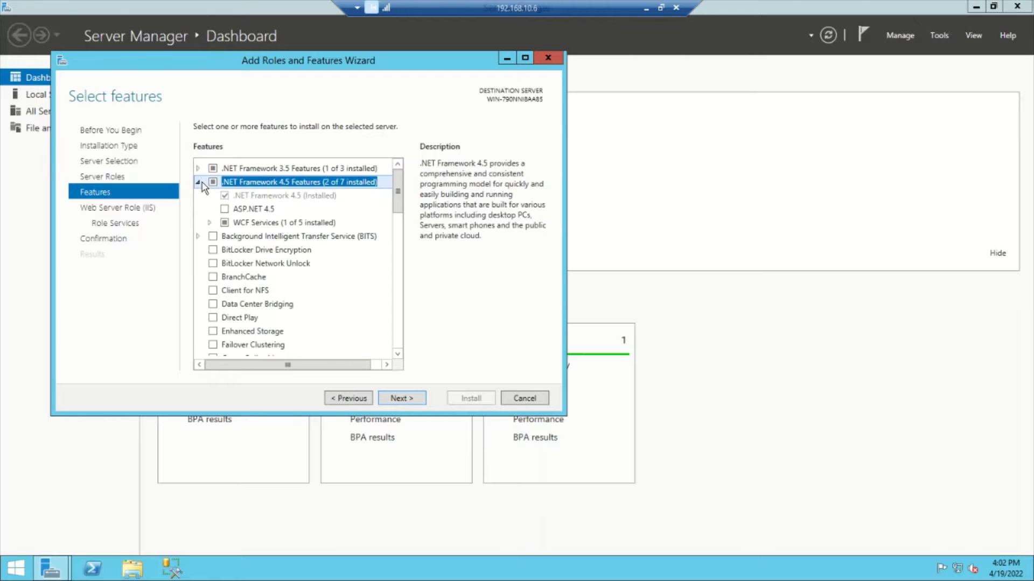
click(210, 223)
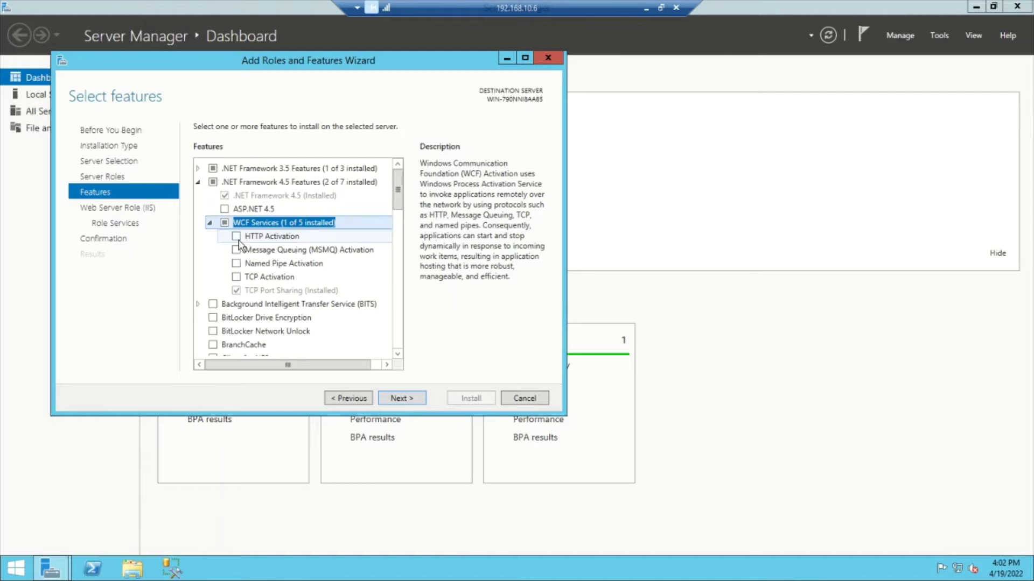
click(236, 237)
click(339, 338)
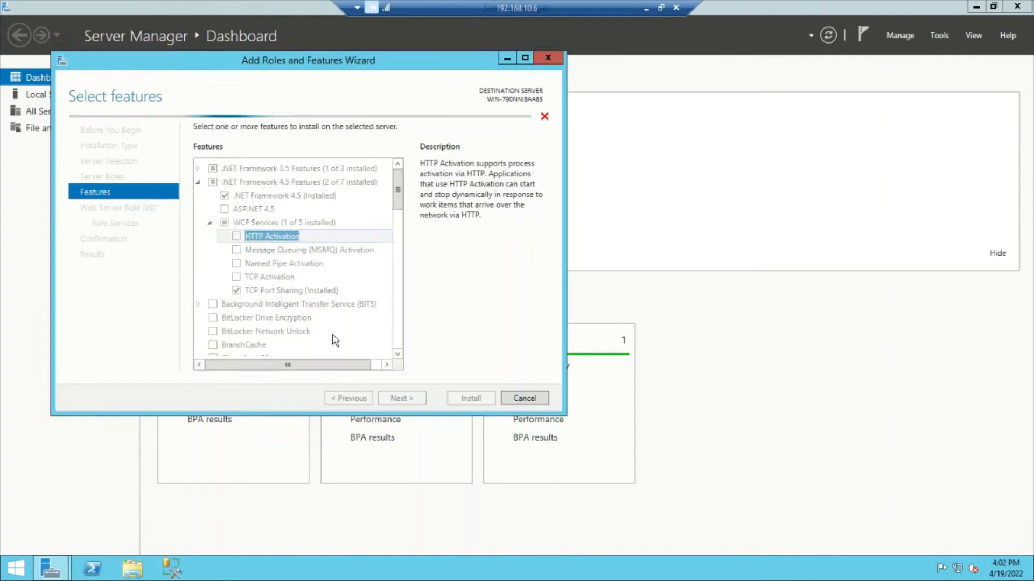
click(236, 250)
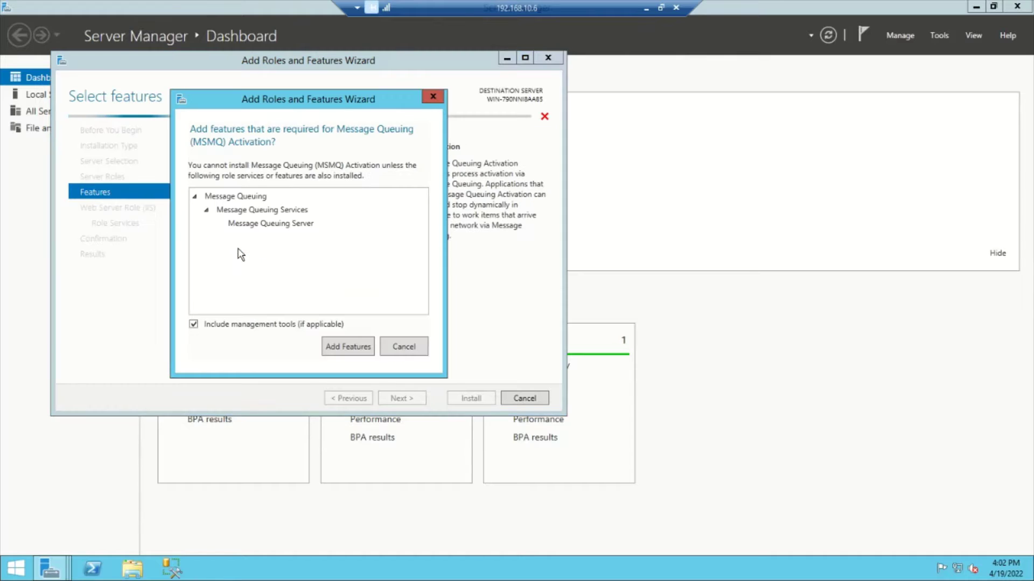
click(356, 340)
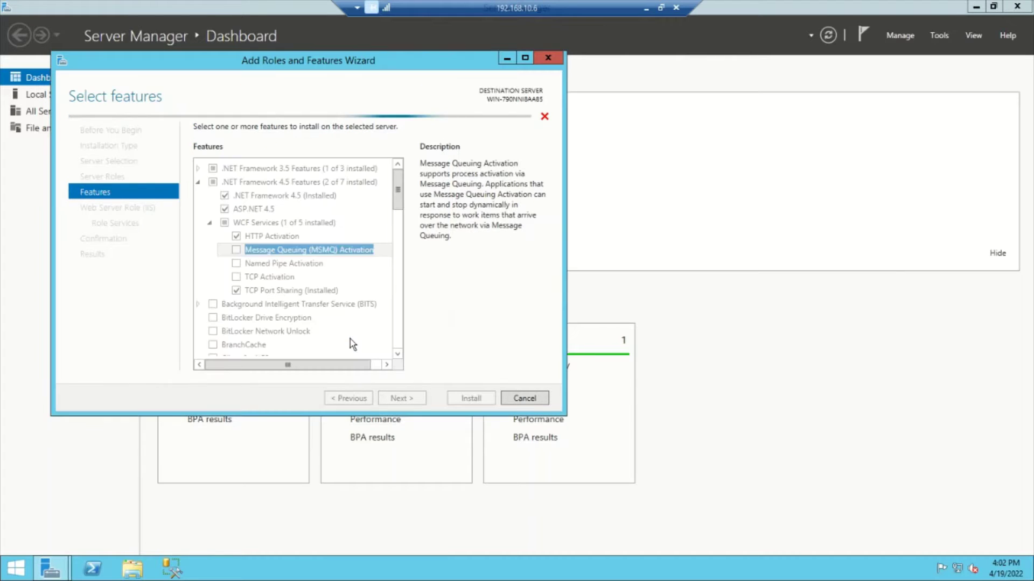
click(243, 263)
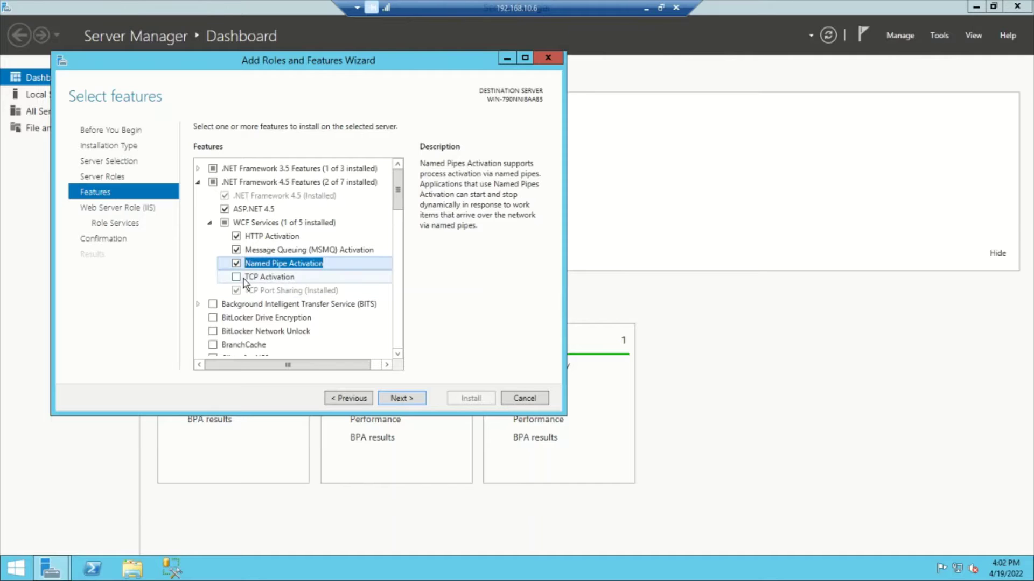
click(237, 277)
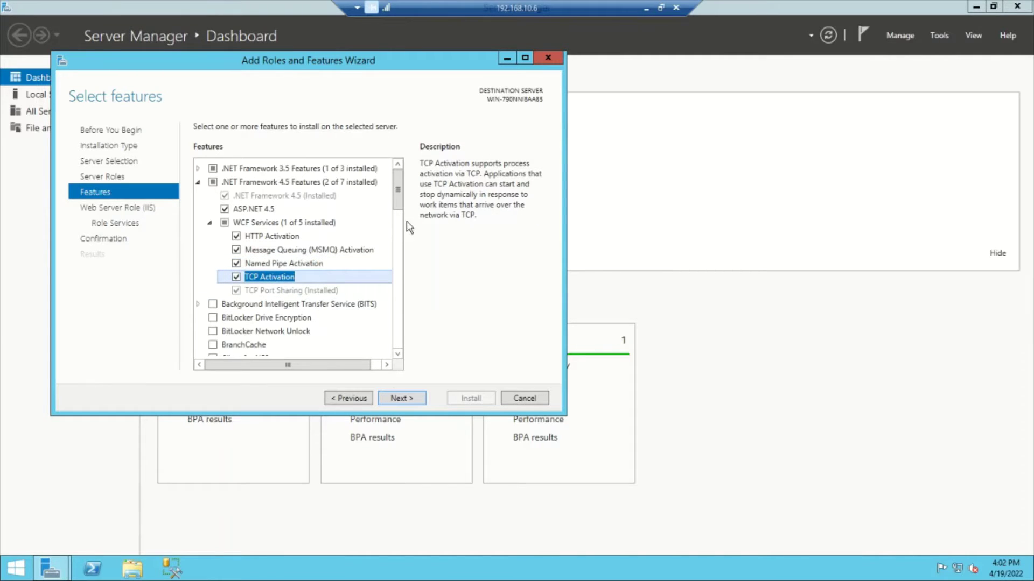
Proceed to the IIS role services and add HTTP Redirection and WebDAV Publishing under Common HTTP Features.
drag(400, 208, 400, 340)
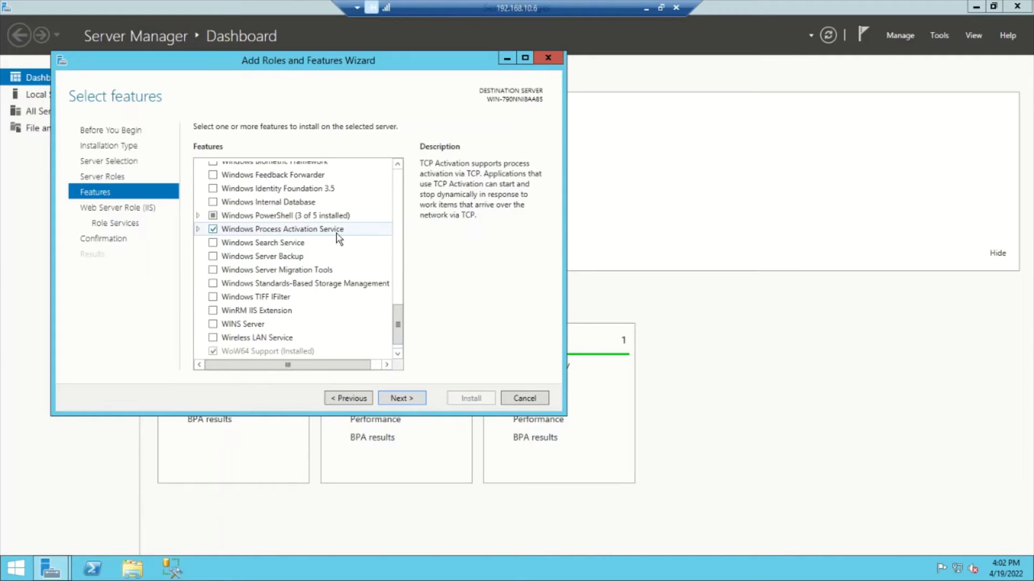
drag(397, 318, 401, 339)
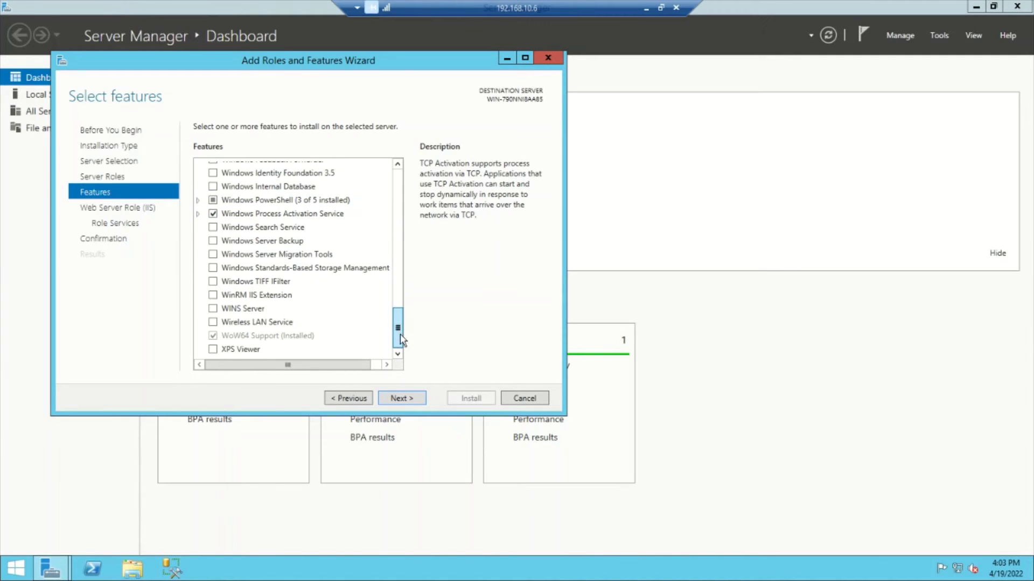
click(399, 399)
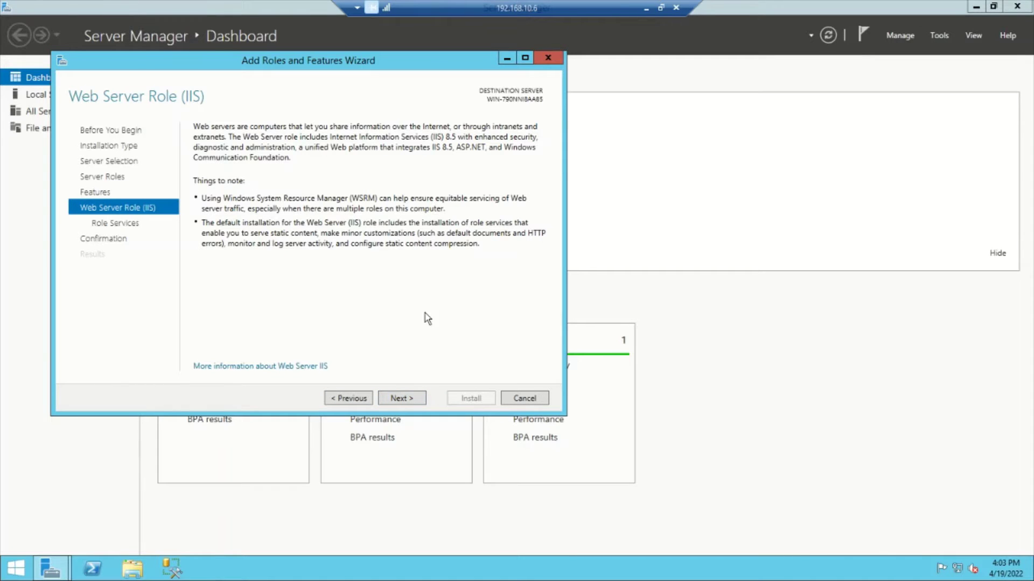
click(402, 399)
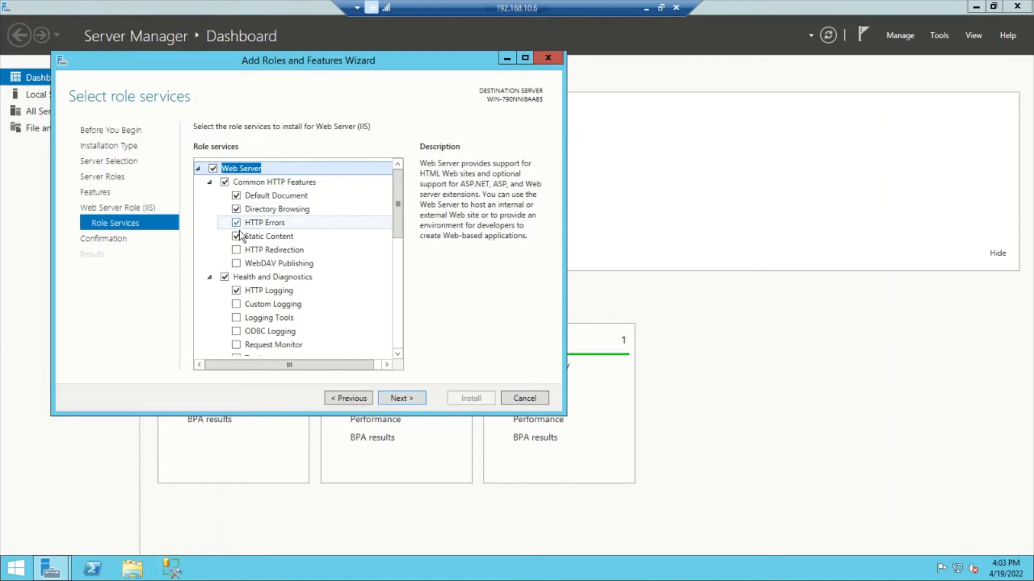
click(236, 250)
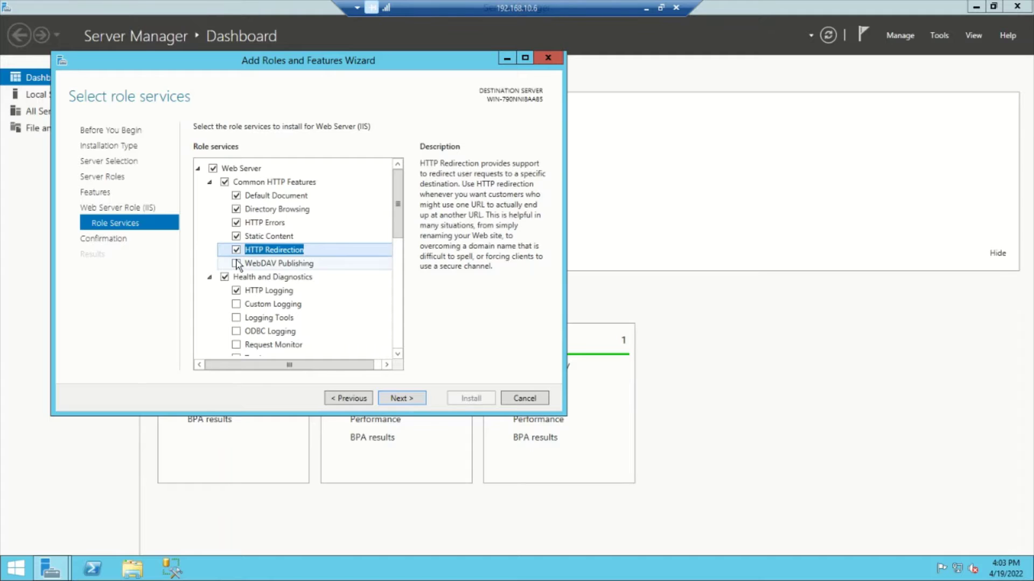
click(237, 264)
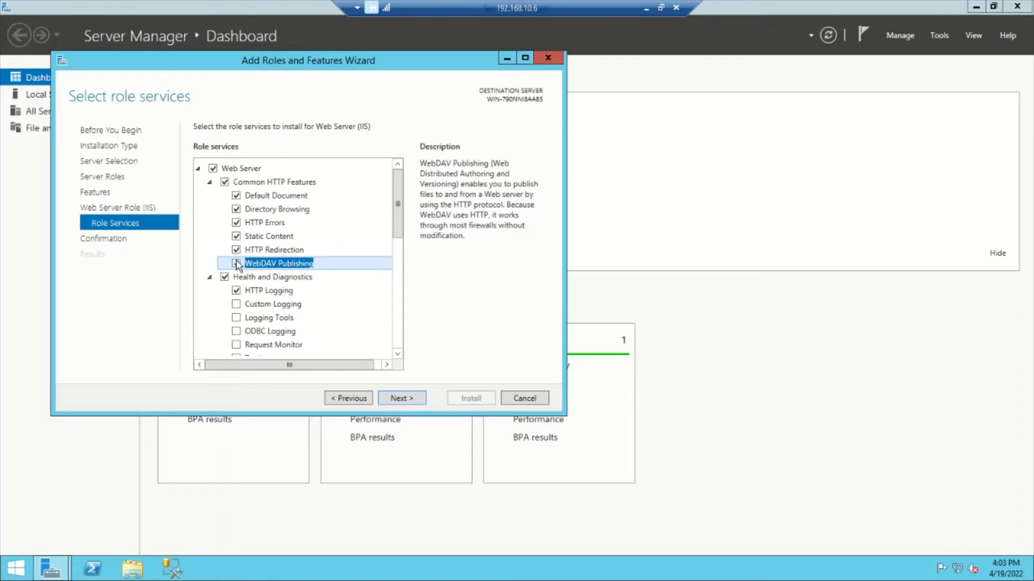
Add Custom Logging, Logging Tools, ODBC Logging, Request Monitor and Tracing under Health and Diagnostics.
click(396, 355)
click(397, 356)
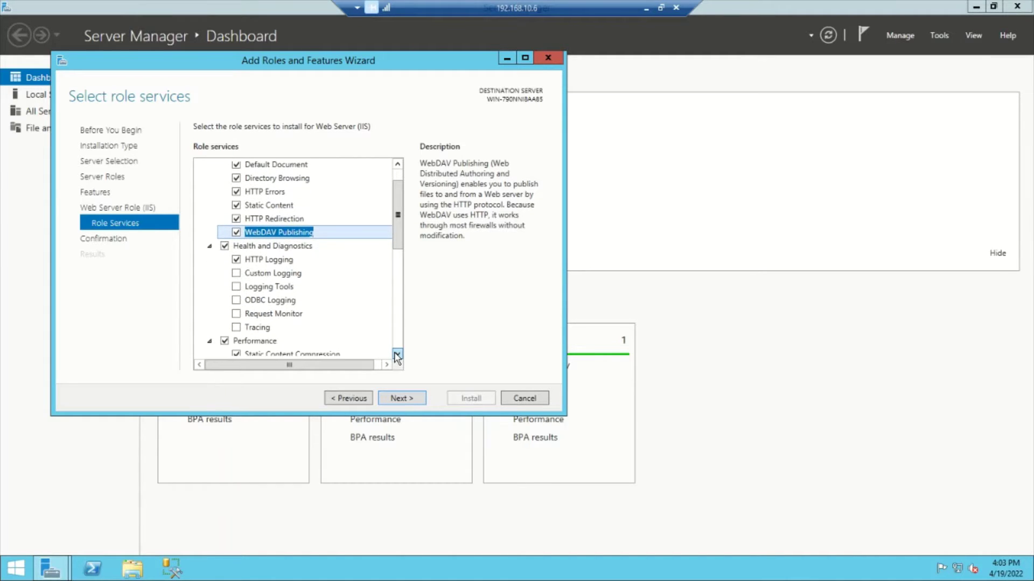
click(396, 356)
click(237, 264)
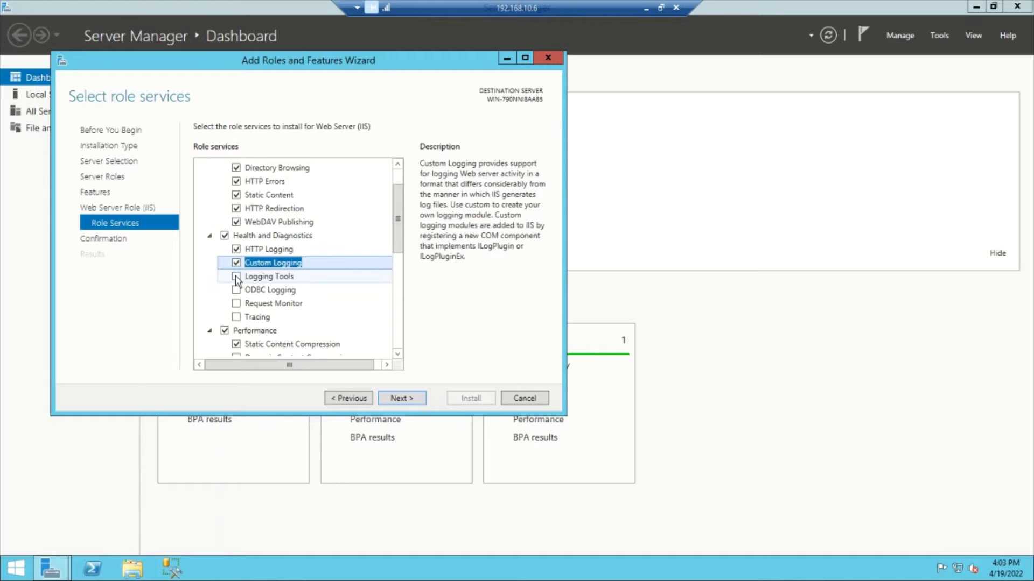
click(236, 277)
click(236, 291)
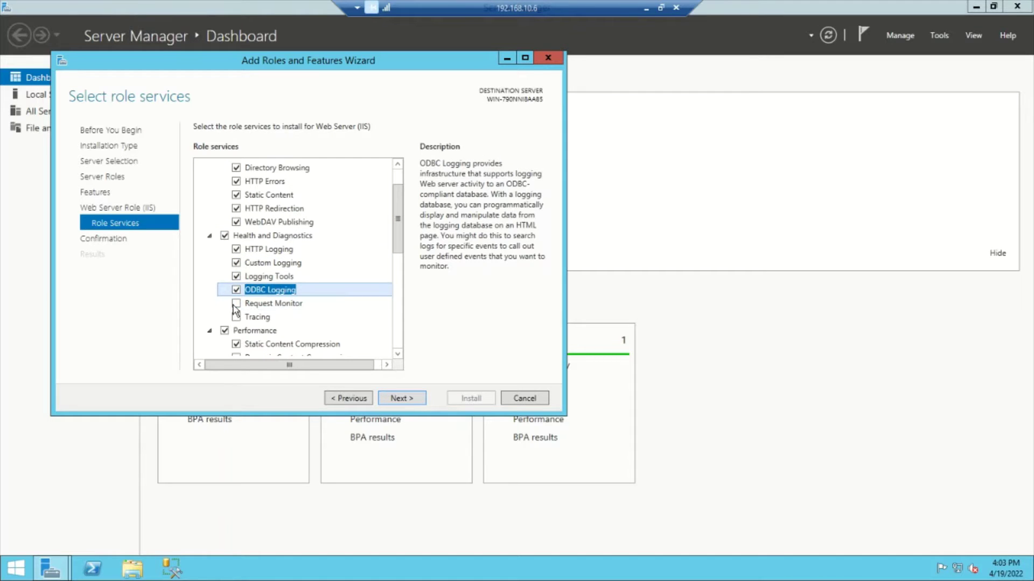
click(236, 304)
click(236, 317)
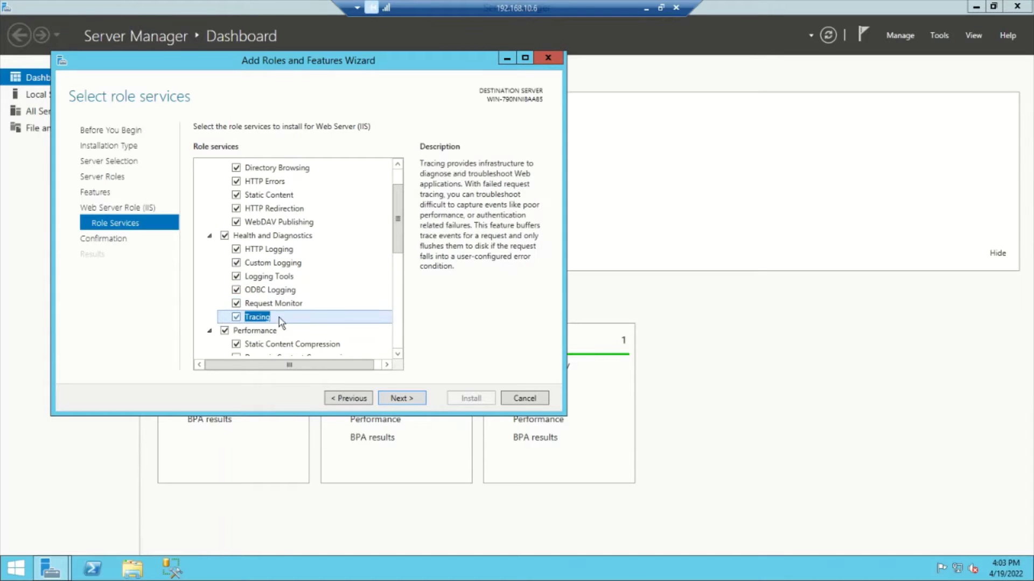
Add Dynamic Content Compression under the Performance role services.
click(398, 356)
click(398, 355)
click(398, 356)
click(397, 355)
click(397, 355)
click(398, 355)
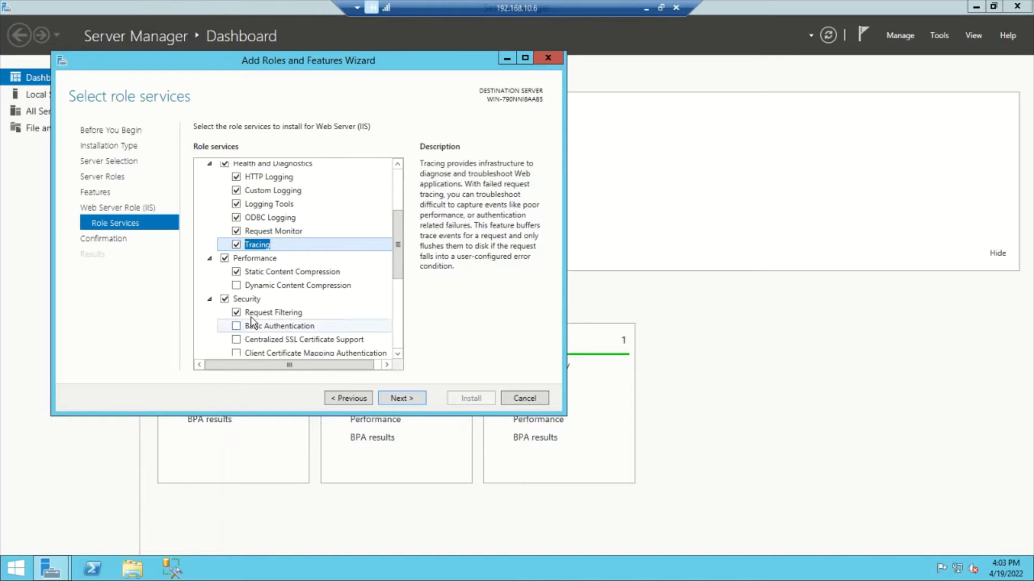
click(235, 286)
Add every unselected Security role service, from Basic Authentication and Centralized SSL Certificate Support through URL Authorization and Windows Authentication.
click(398, 355)
click(398, 354)
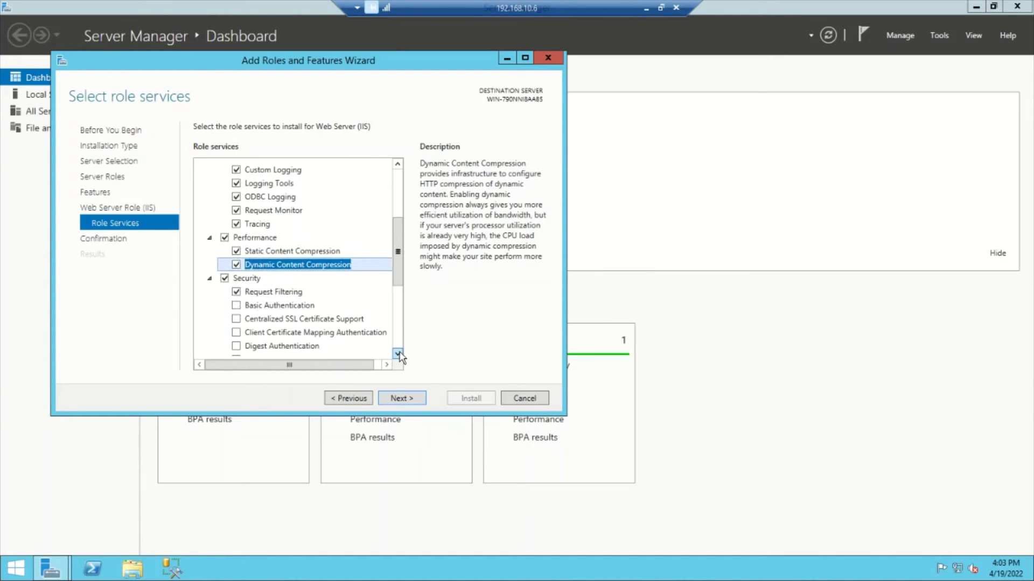
click(398, 354)
click(398, 354)
click(397, 354)
click(398, 354)
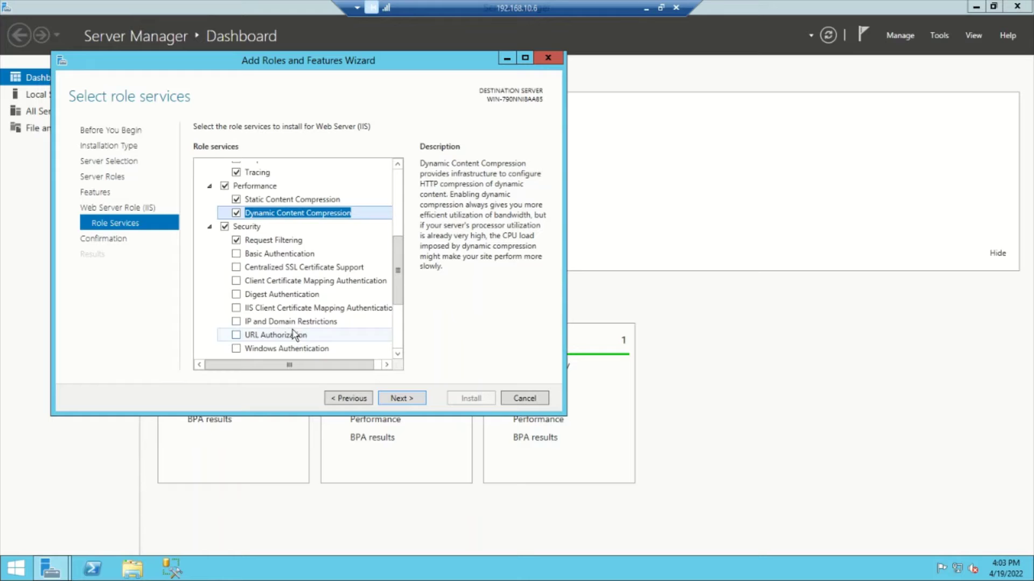
click(236, 254)
click(236, 268)
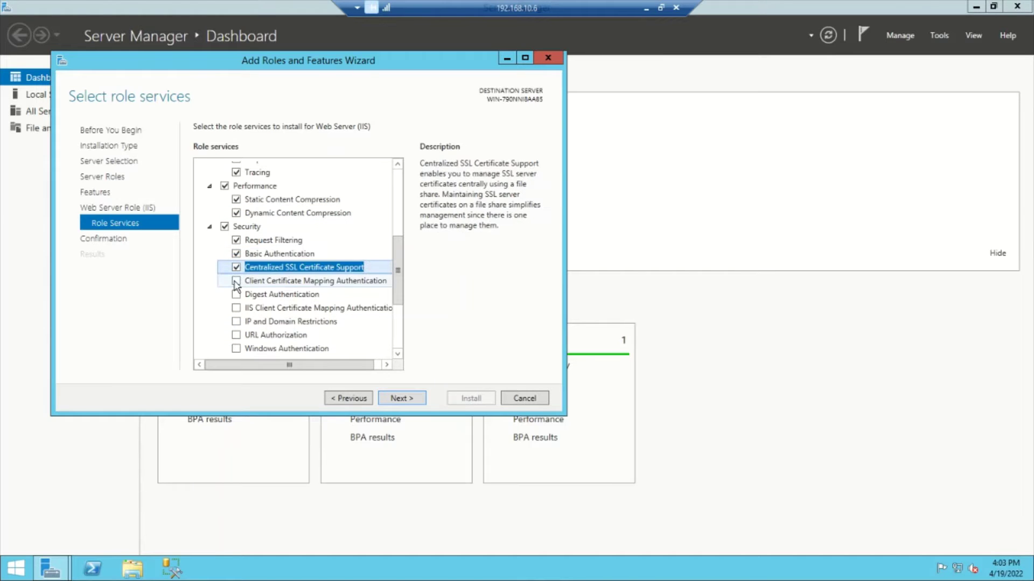
click(236, 281)
click(236, 295)
click(236, 308)
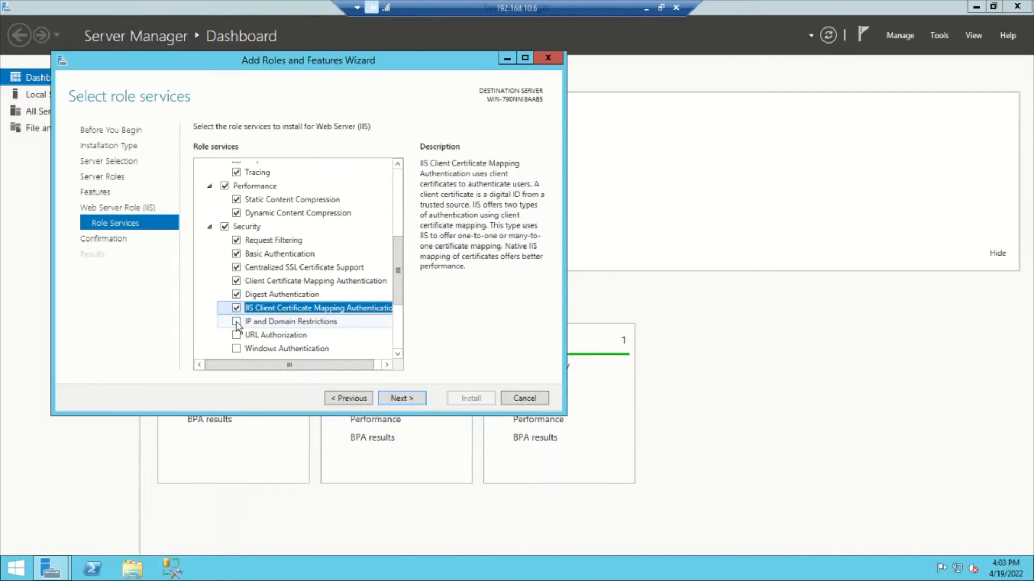
click(235, 321)
click(236, 334)
click(236, 349)
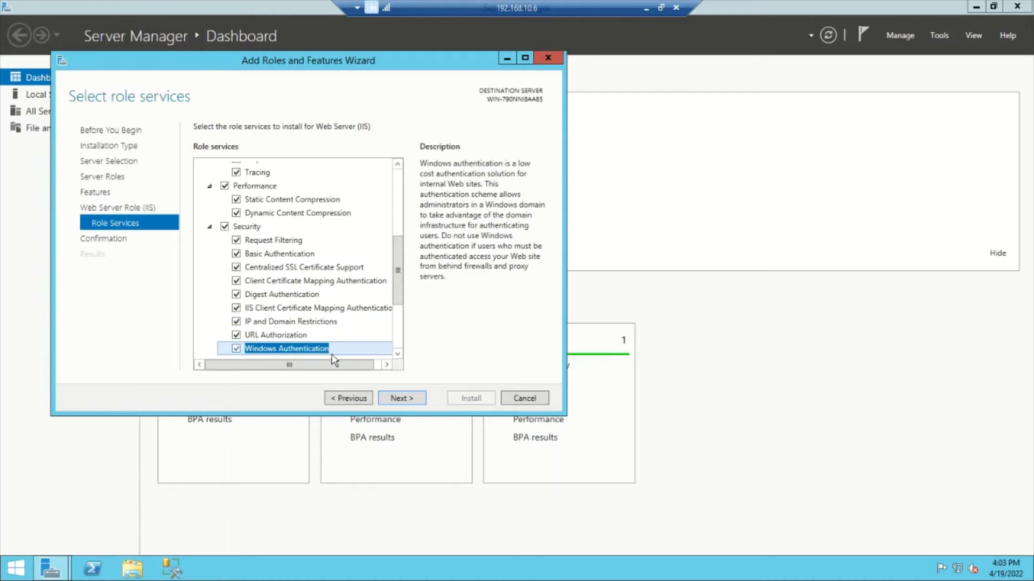
Expand the Application Development role services and add ASP and Application Initialization.
click(397, 353)
click(398, 353)
click(398, 354)
click(398, 354)
click(398, 353)
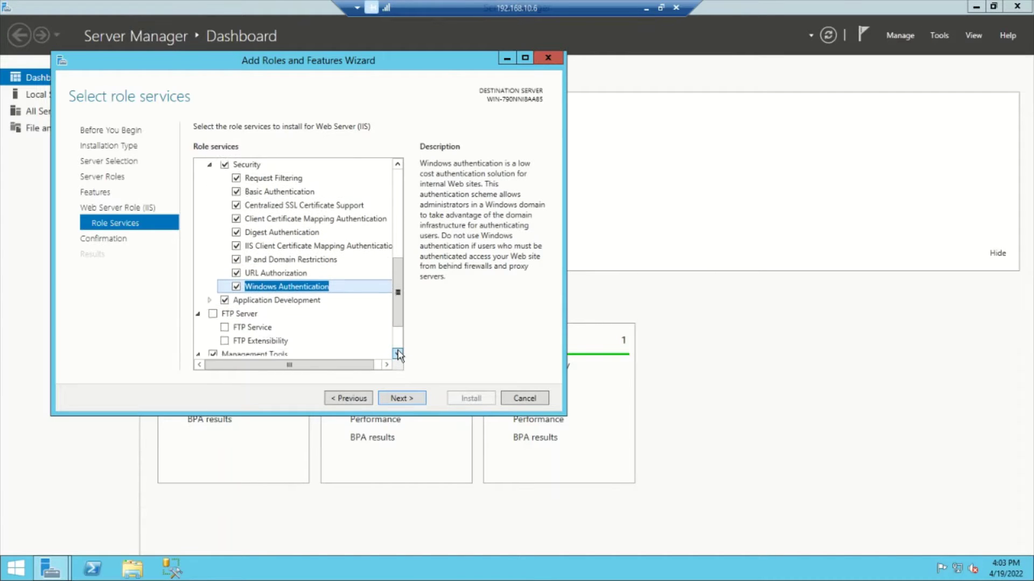
click(397, 353)
click(398, 354)
click(210, 269)
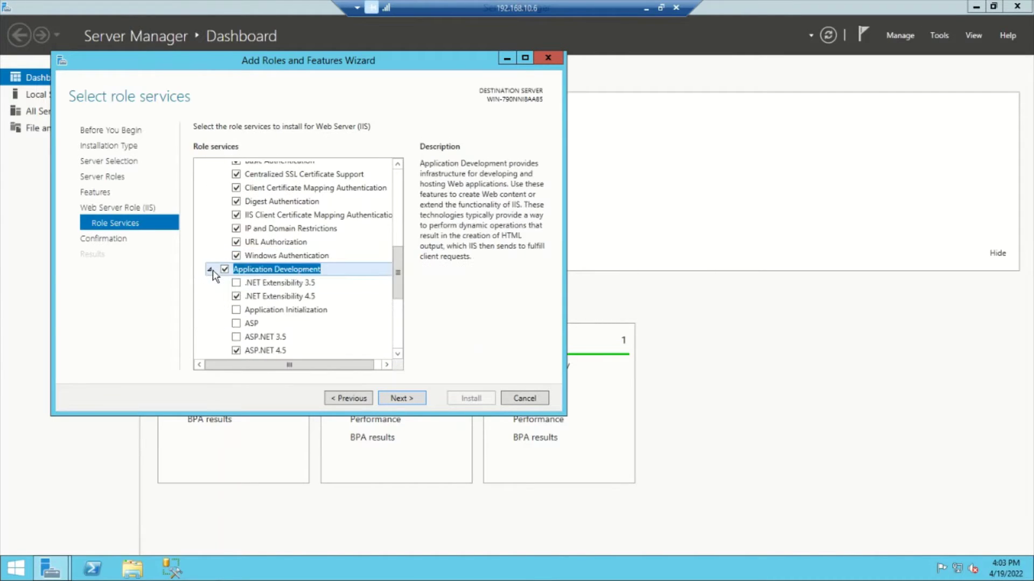
click(236, 324)
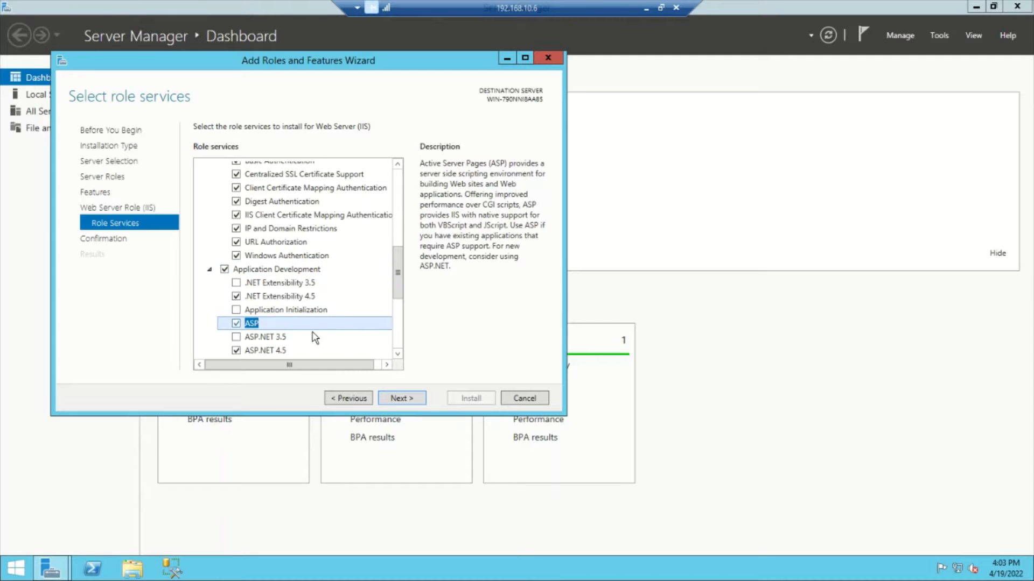
click(398, 353)
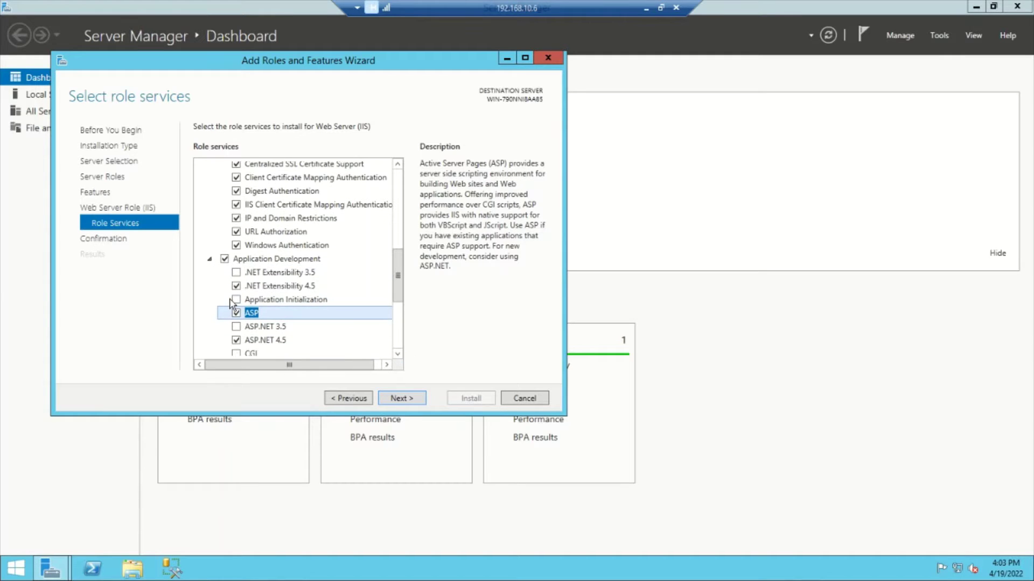
click(236, 299)
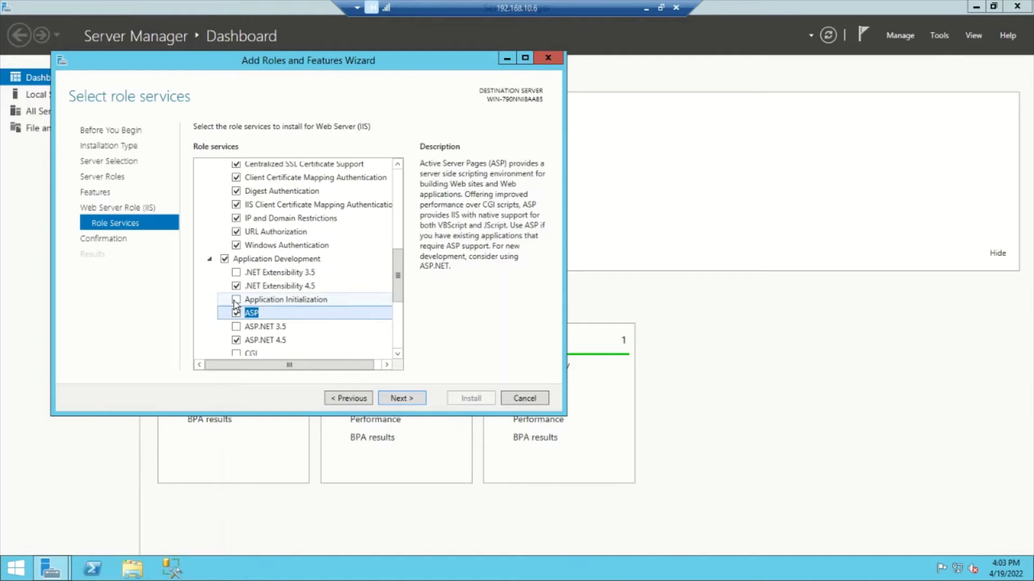
Add CGI, Server Side Includes and WebSocket Protocol under Application Development.
click(398, 354)
click(398, 354)
click(397, 354)
click(398, 353)
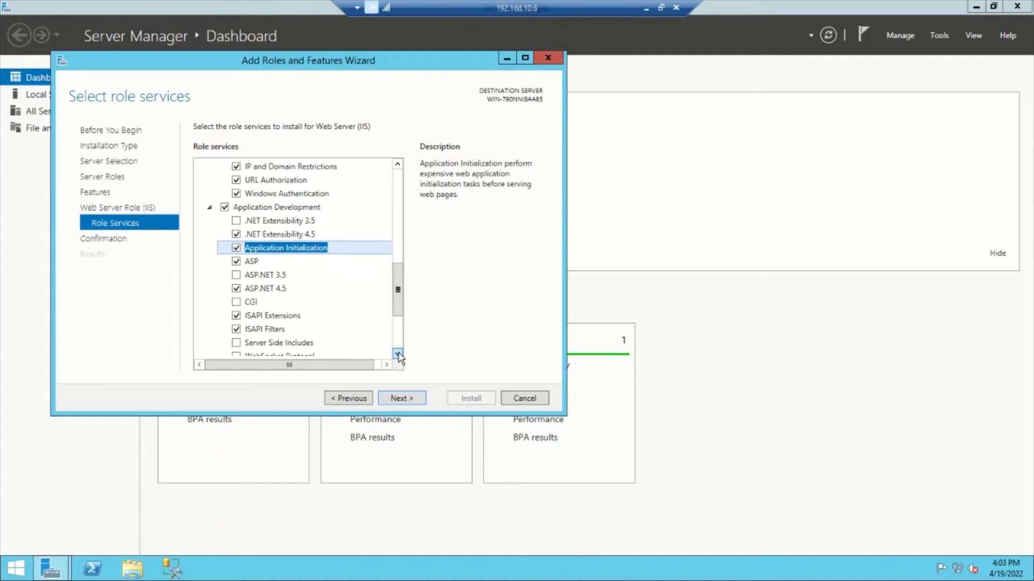
click(398, 354)
click(236, 292)
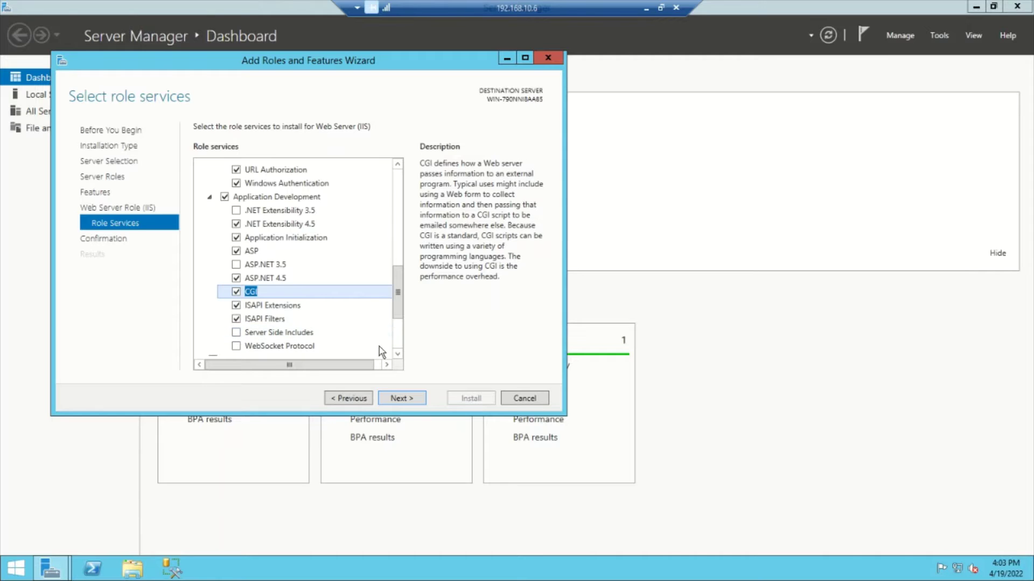
click(398, 354)
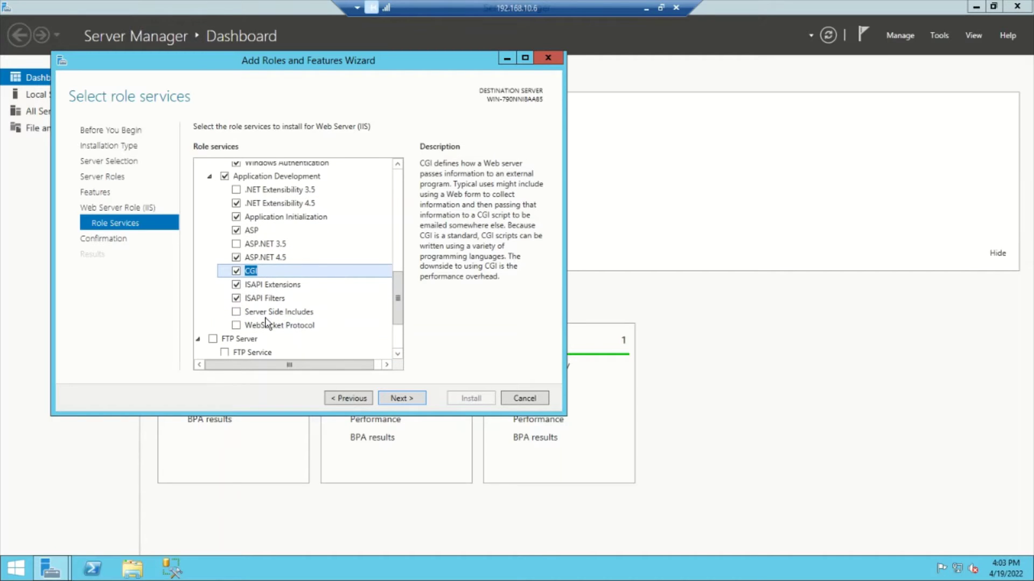
click(236, 312)
click(237, 325)
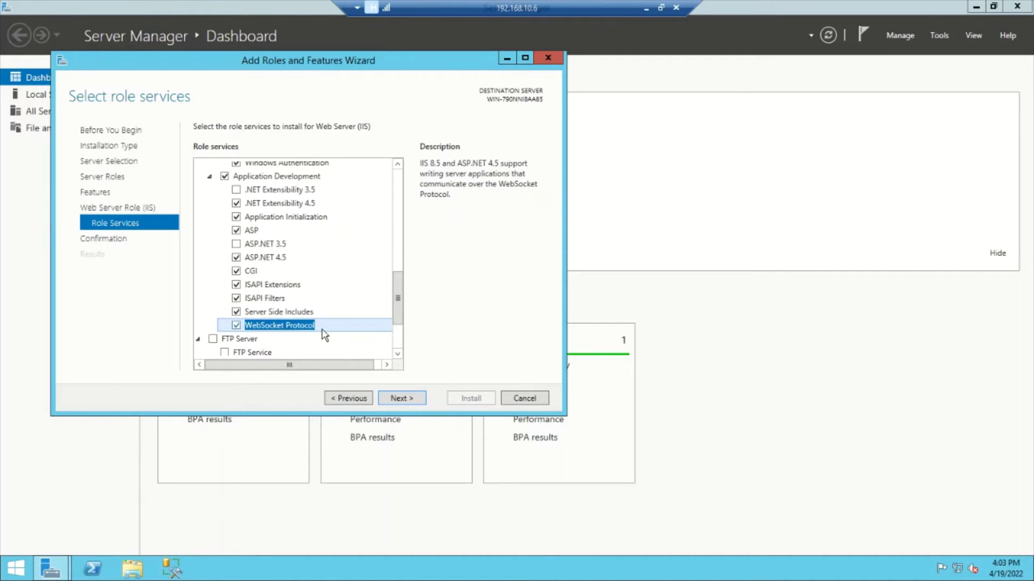
Add IIS Management Scripts and Tools and Management Service under Management Tools.
click(398, 355)
click(397, 355)
click(398, 355)
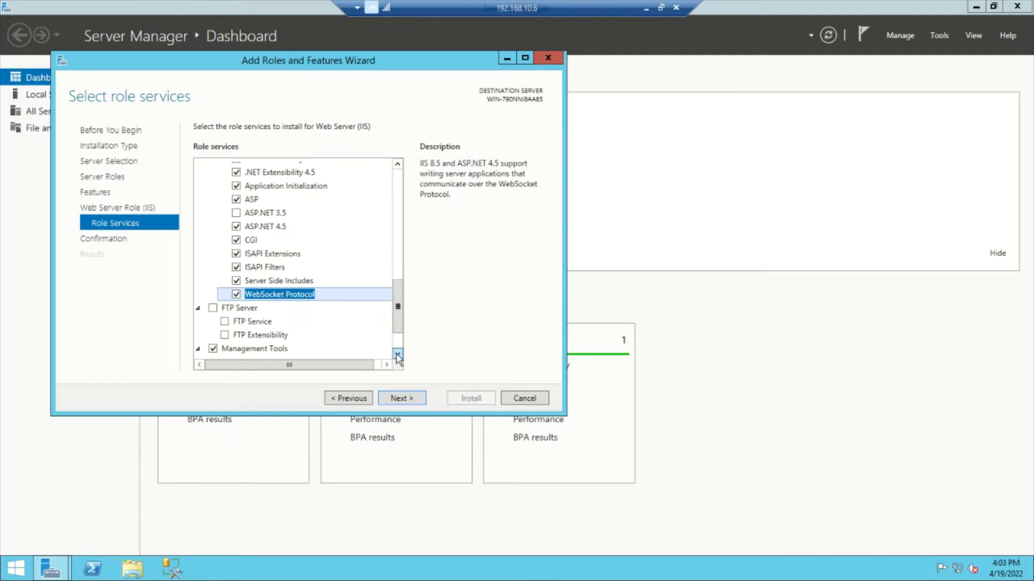
click(398, 355)
click(398, 354)
click(397, 355)
click(398, 354)
click(397, 355)
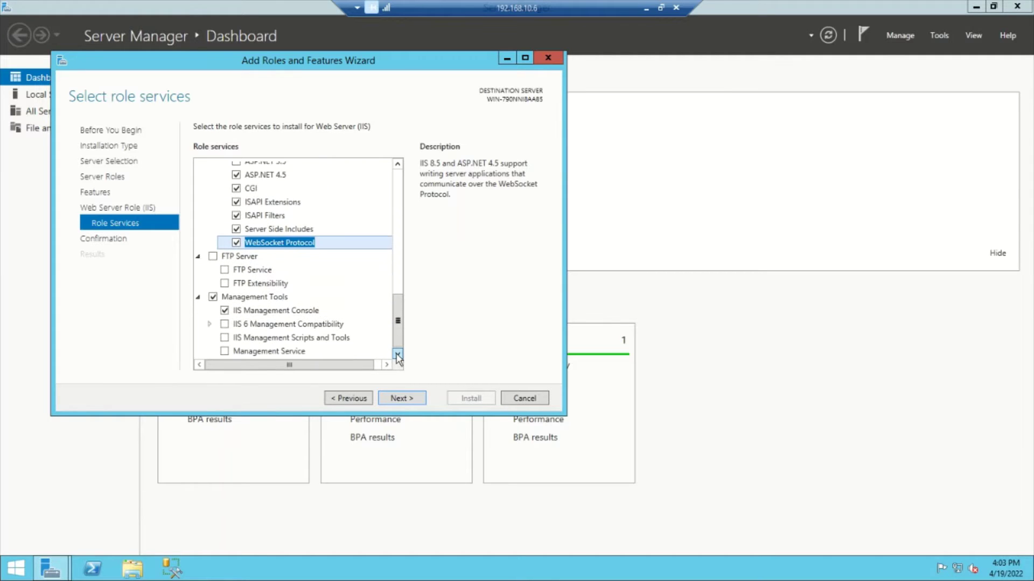
click(398, 355)
click(225, 337)
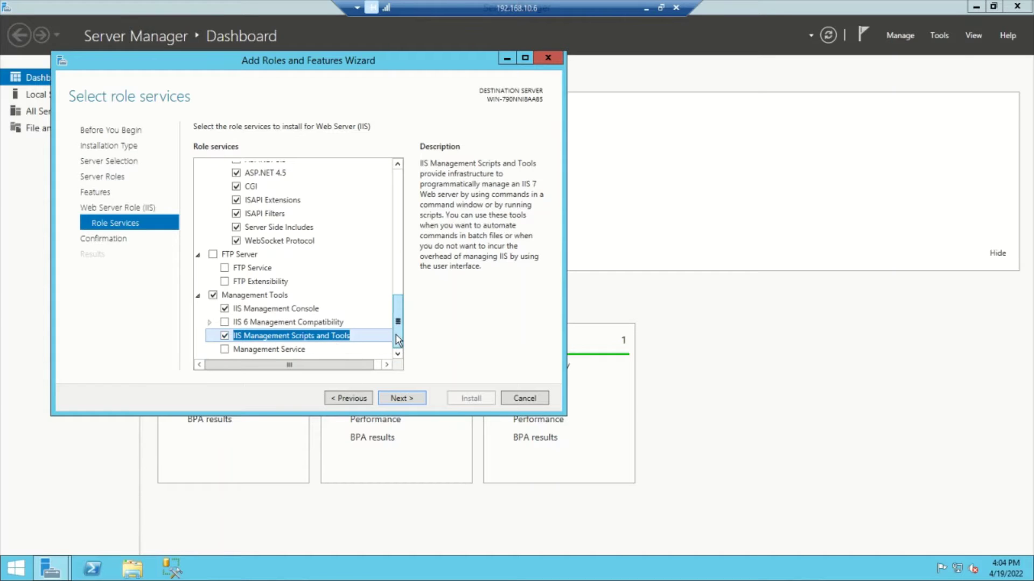
click(225, 349)
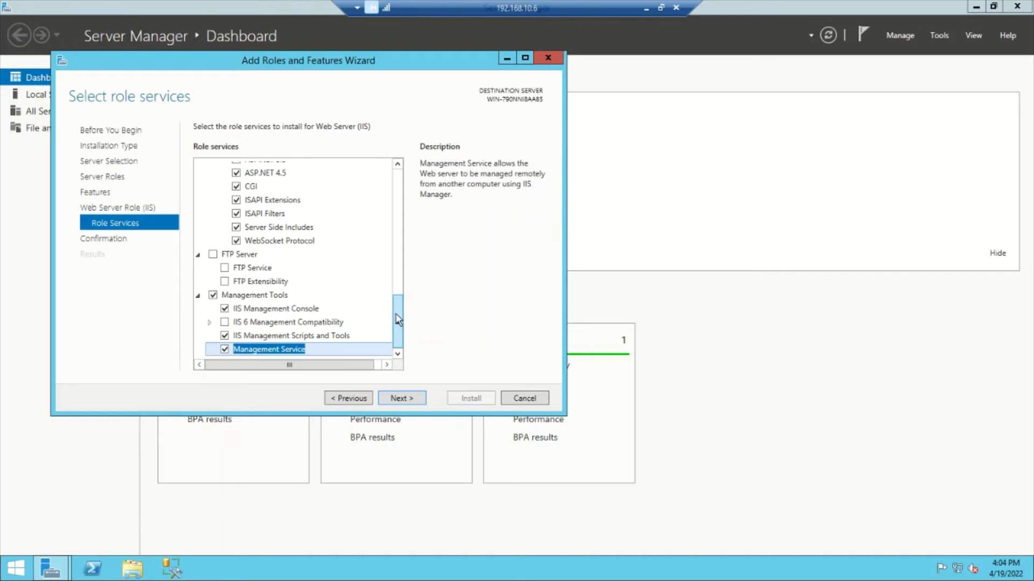
Review the selected role services, proceed to the confirmation page and start the installation without enabling automatic restart.
drag(396, 326, 404, 188)
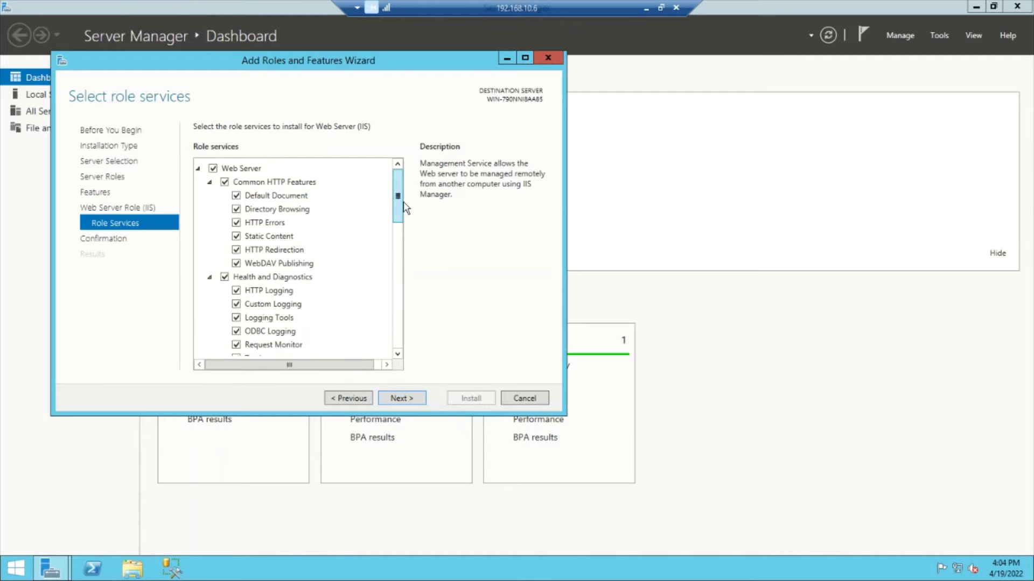
drag(400, 218, 402, 344)
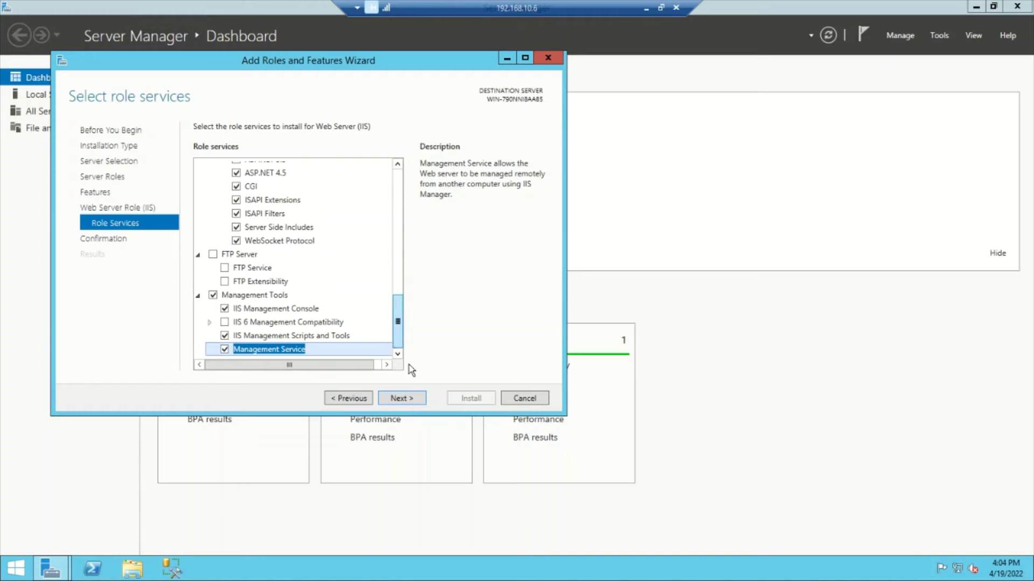
click(414, 405)
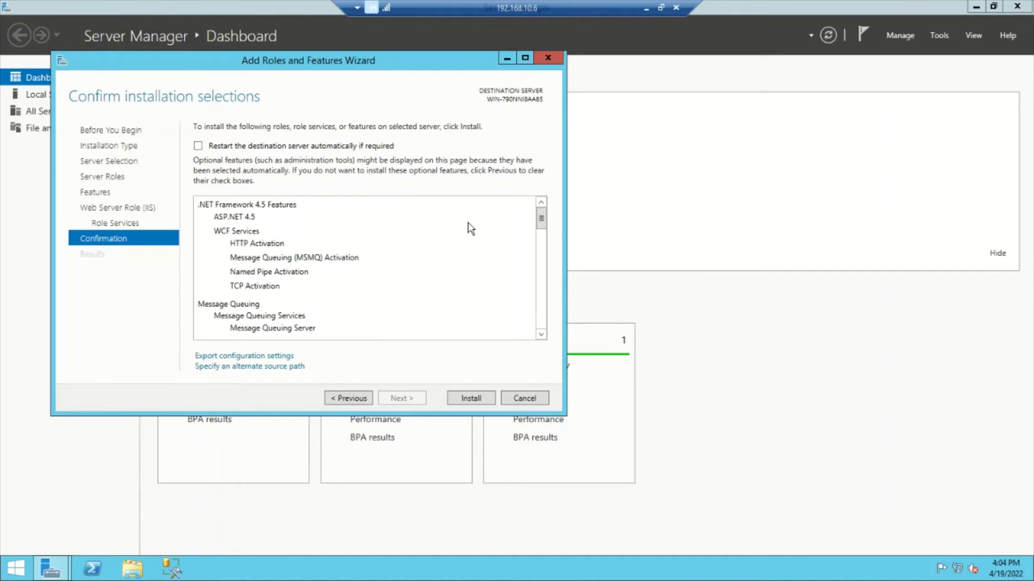
drag(540, 225, 556, 334)
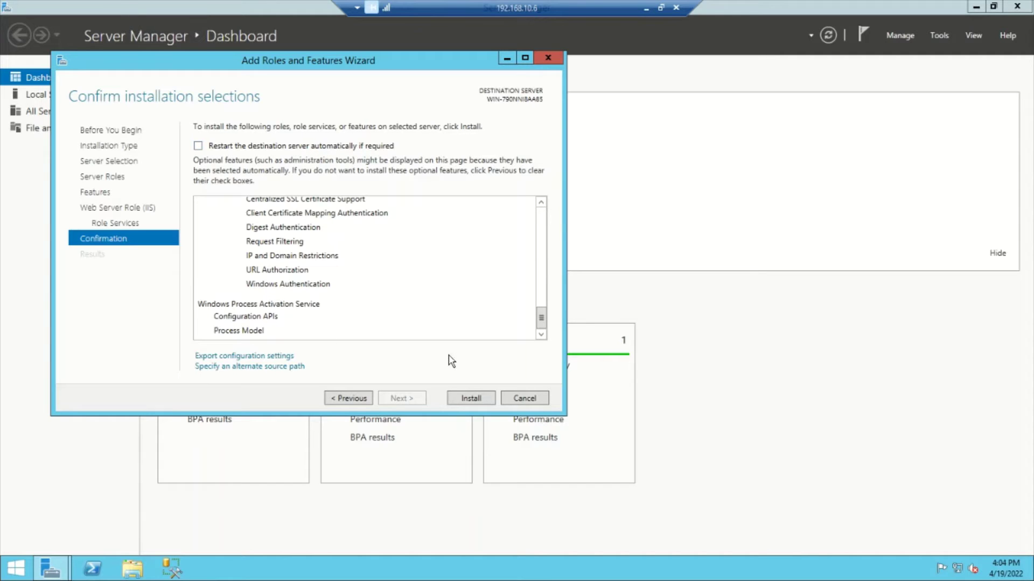
click(463, 398)
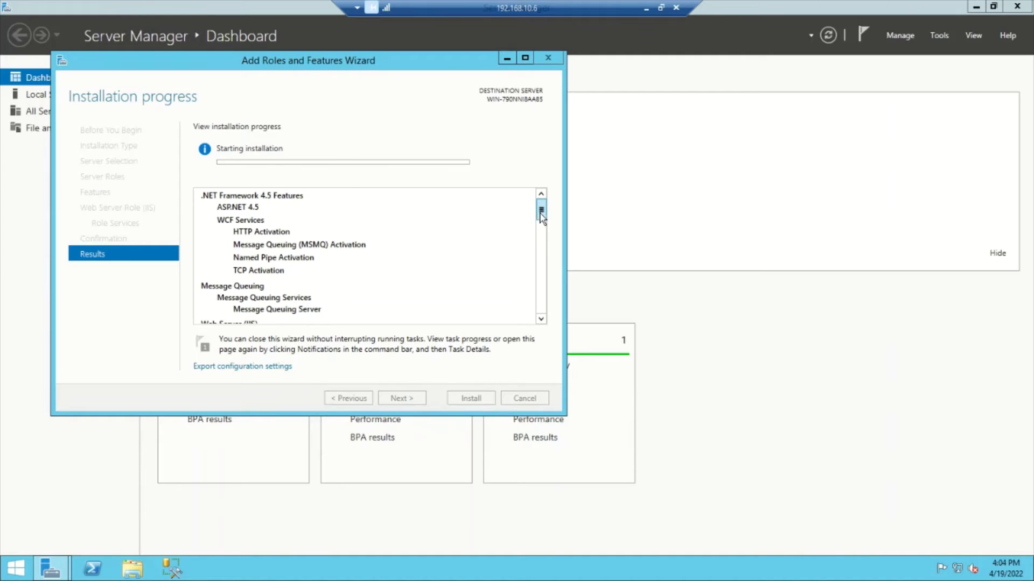
Examine the list of features and role services being installed, from .NET Framework 4.5 Features through the Web Server (IIS) entries.
click(543, 320)
click(542, 320)
click(542, 321)
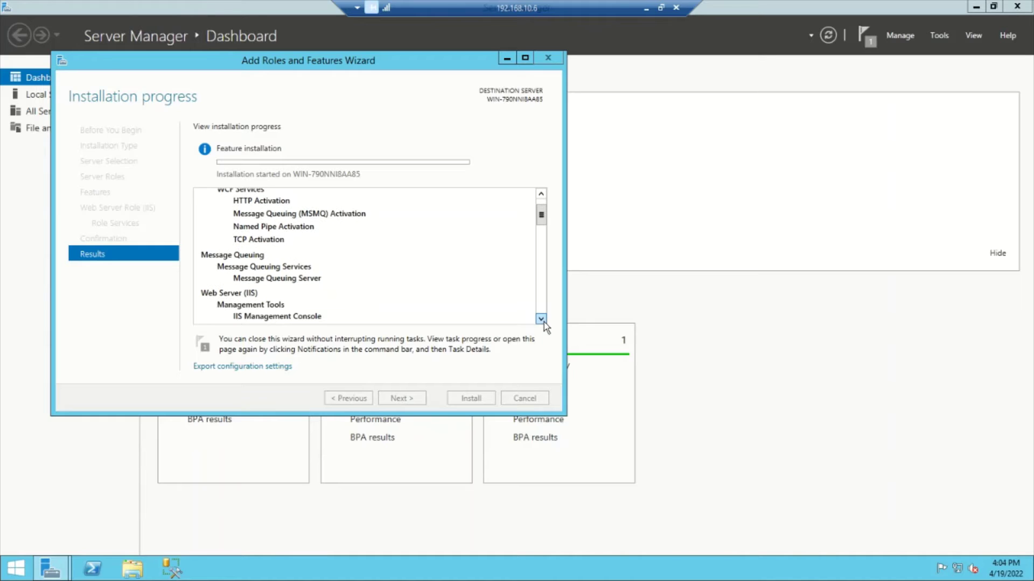
click(543, 321)
click(542, 321)
click(541, 320)
click(541, 319)
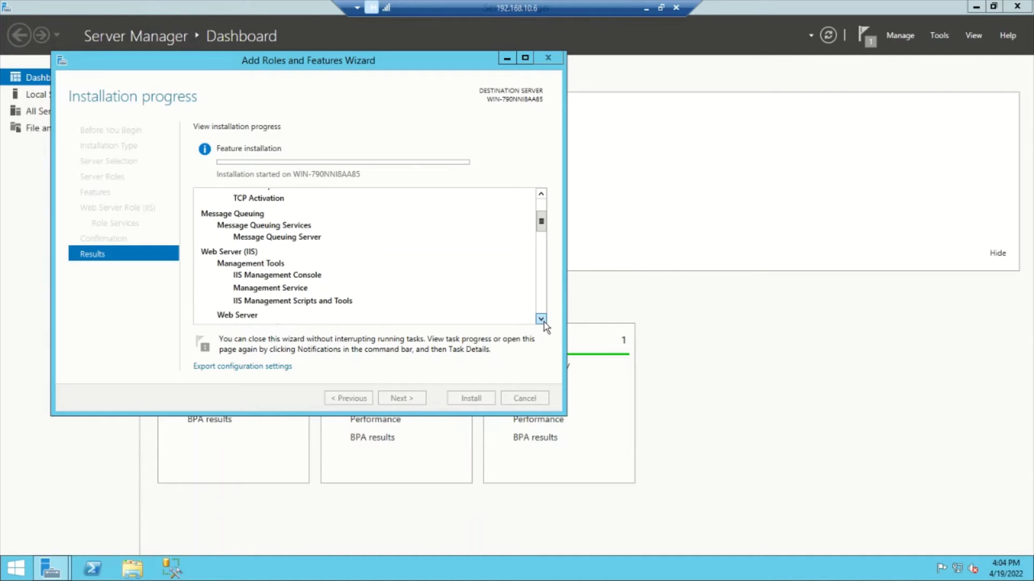
click(541, 319)
click(541, 320)
click(541, 320)
click(541, 320)
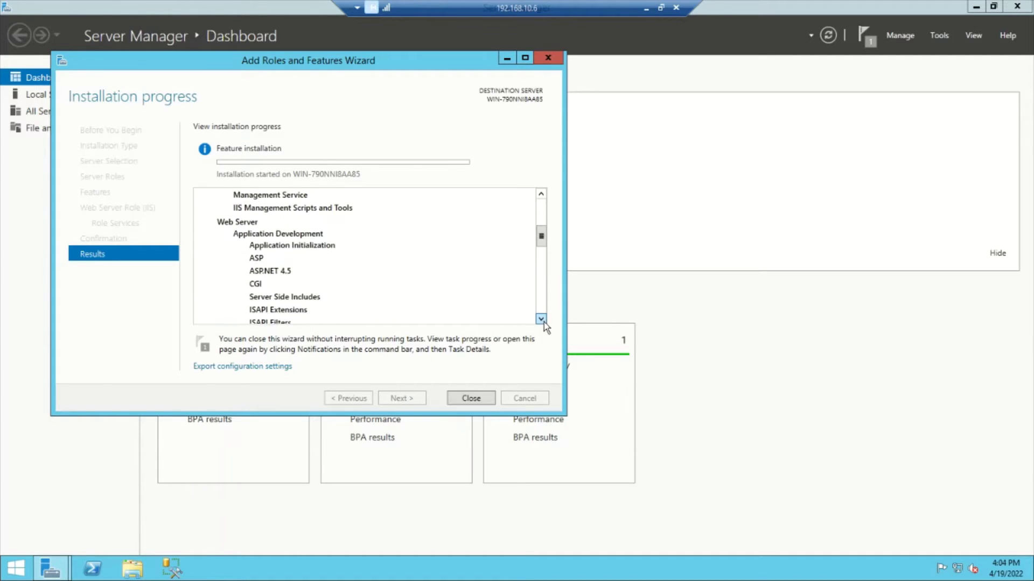
click(541, 320)
click(541, 320)
drag(539, 241, 534, 210)
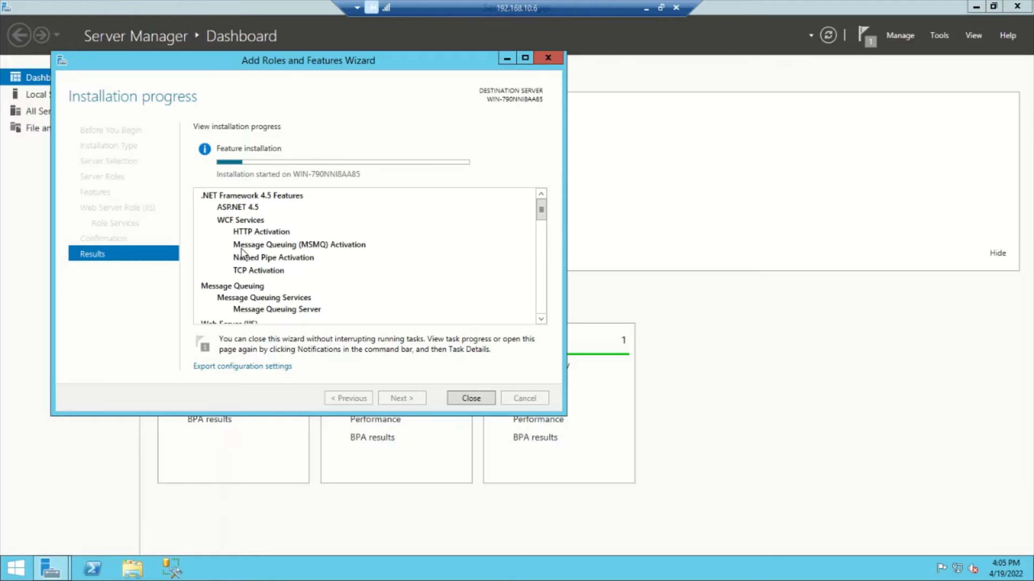
click(541, 319)
click(541, 319)
click(541, 319)
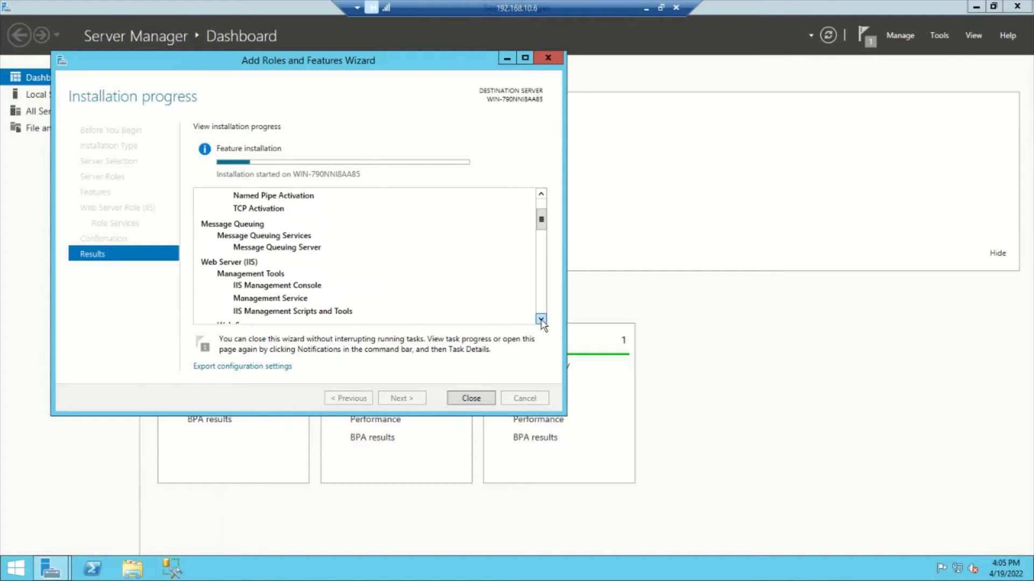
click(541, 320)
click(541, 320)
click(541, 320)
click(541, 320)
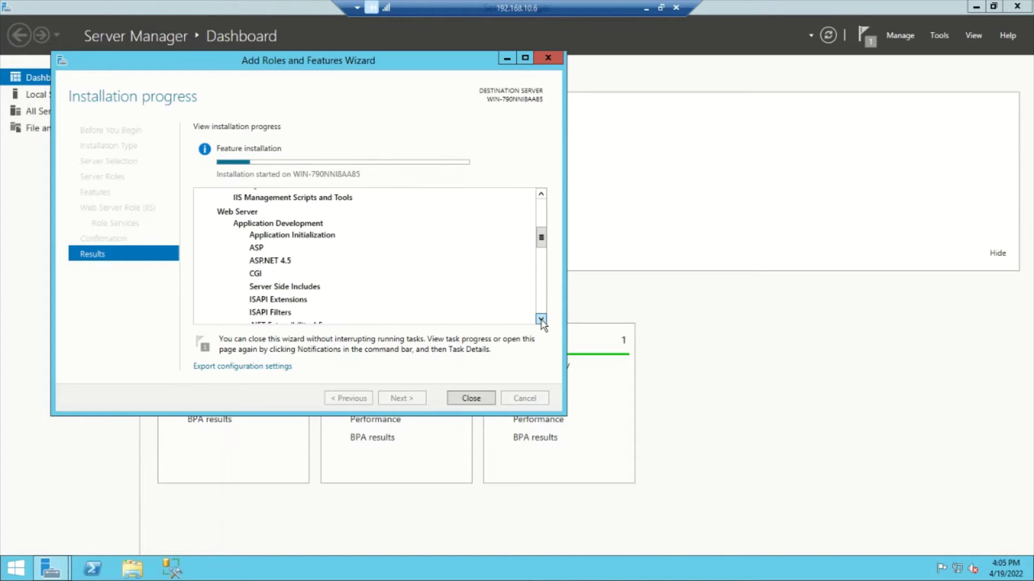
click(541, 319)
click(541, 319)
click(541, 319)
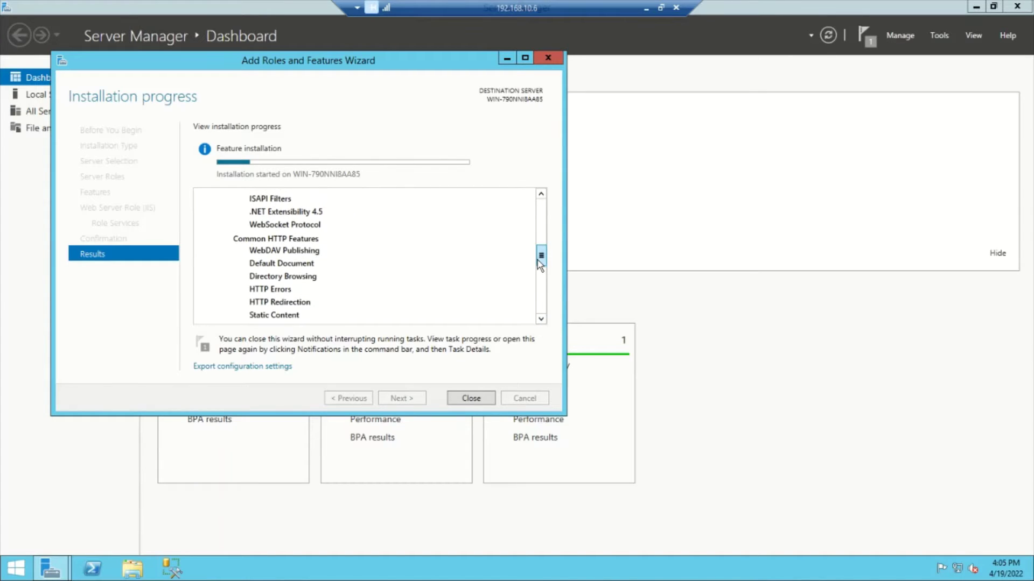
drag(539, 260, 540, 298)
click(541, 319)
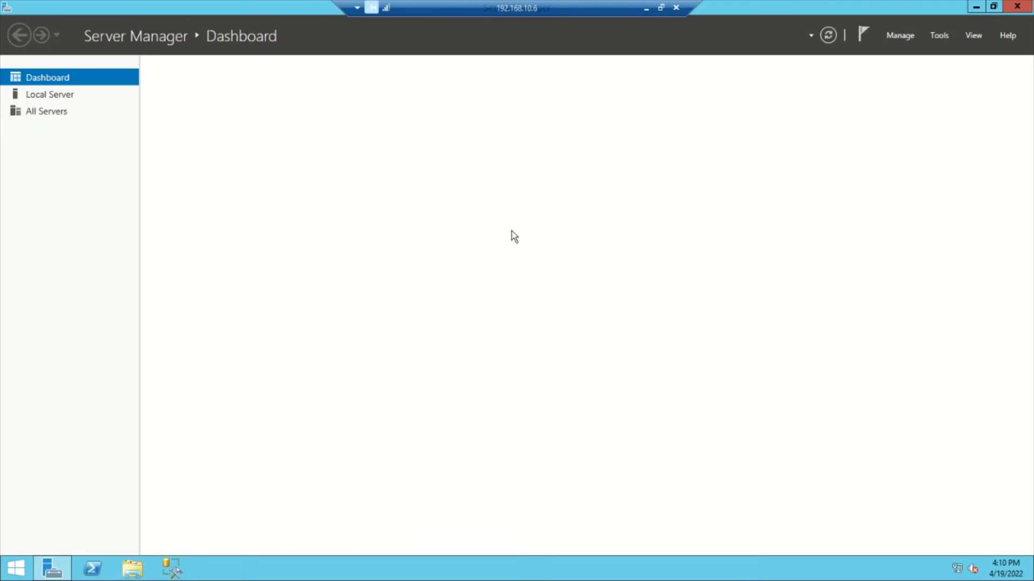
Check the Dashboard, Local Server and All Servers pages for the server's status and the newly installed IIS role.
click(40, 97)
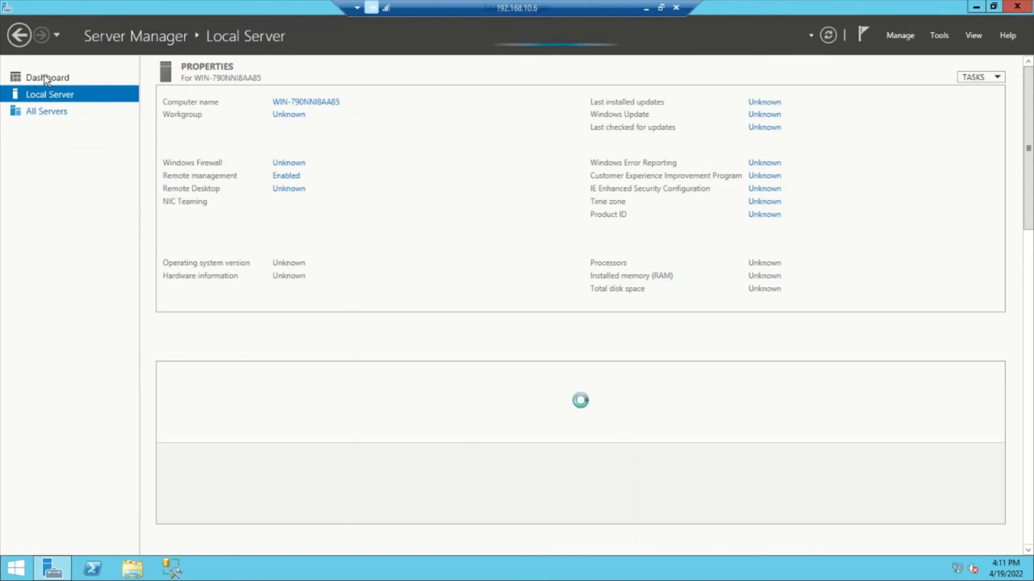
click(46, 79)
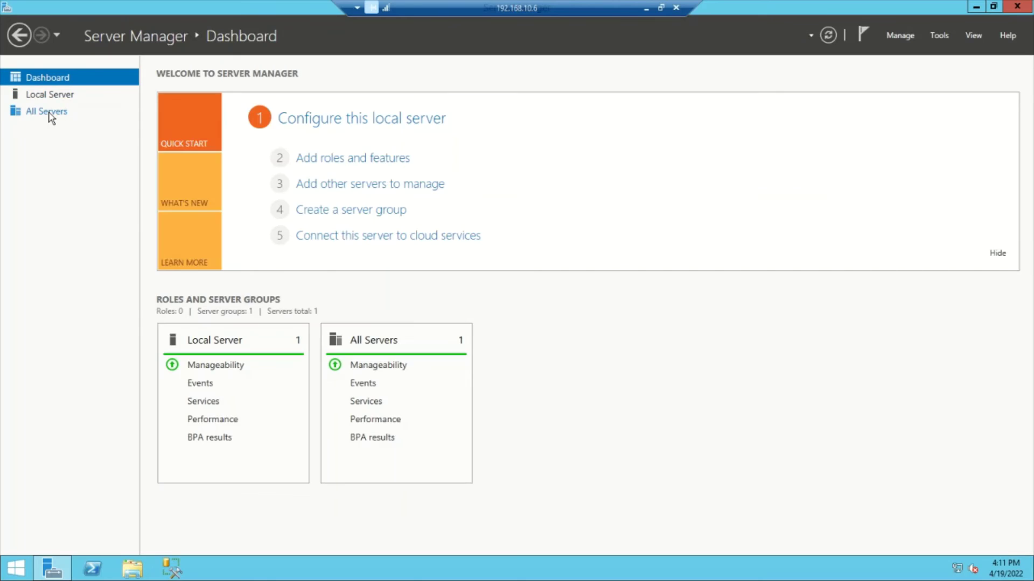
click(50, 113)
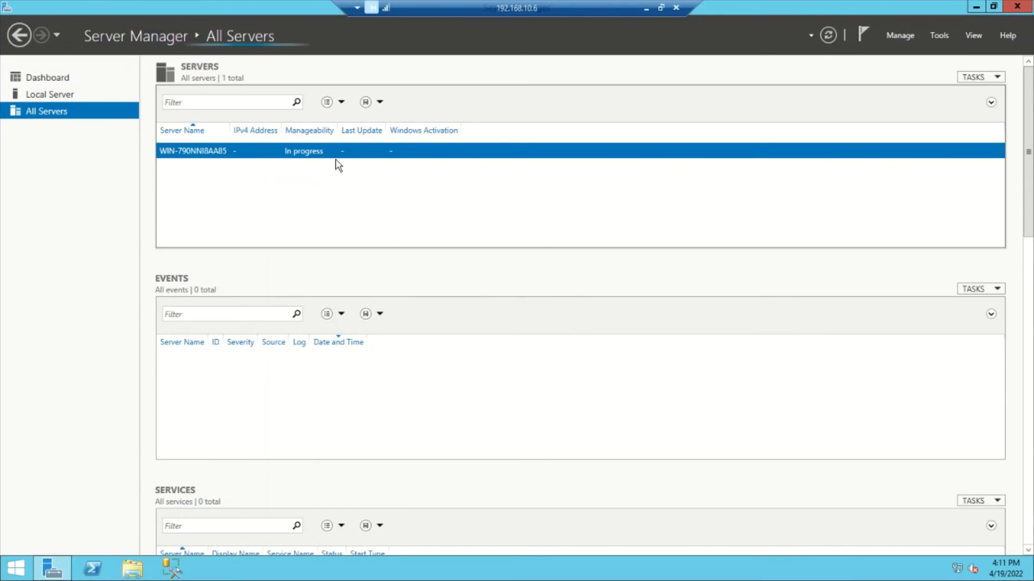
click(47, 81)
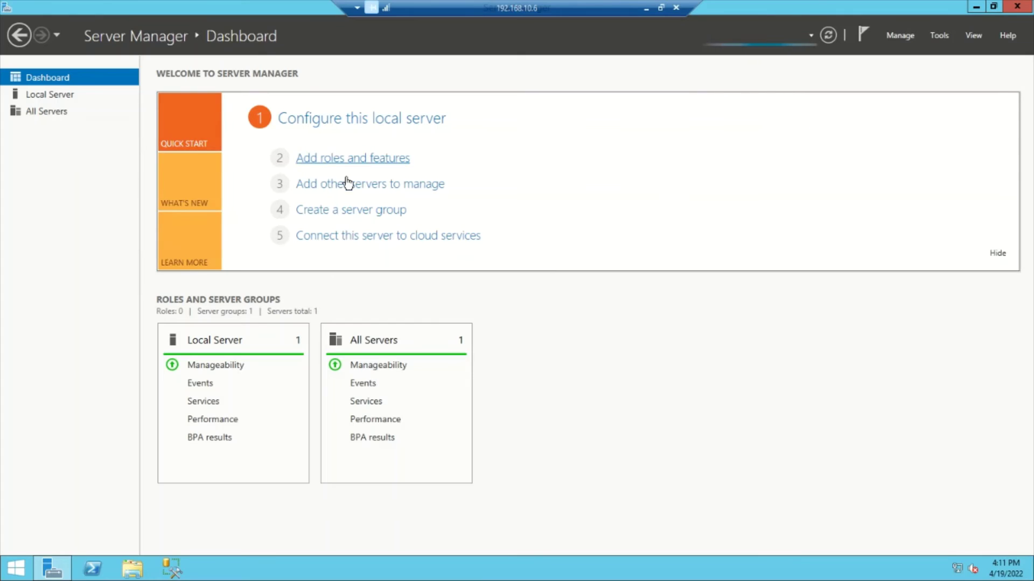
click(56, 112)
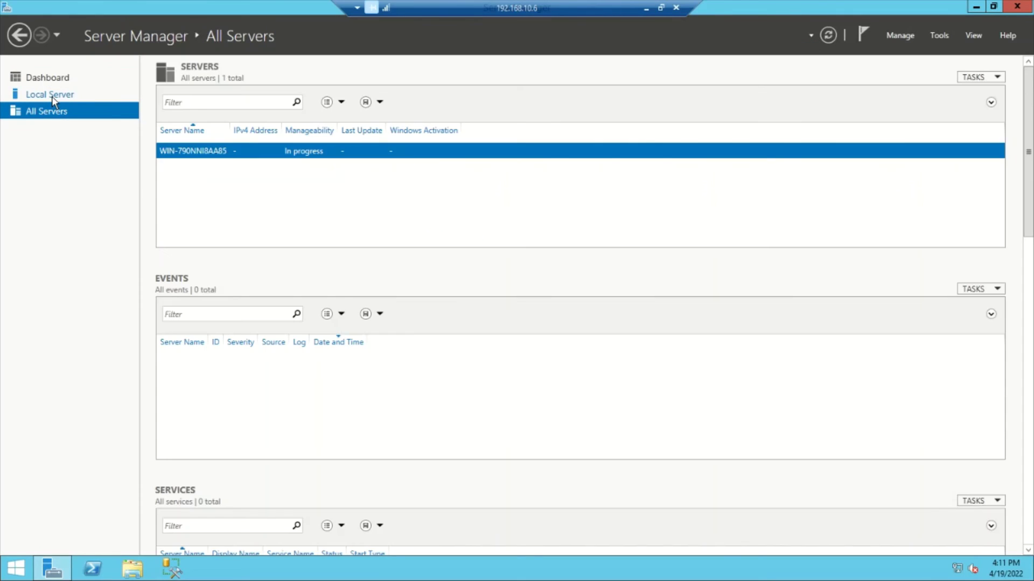
click(52, 100)
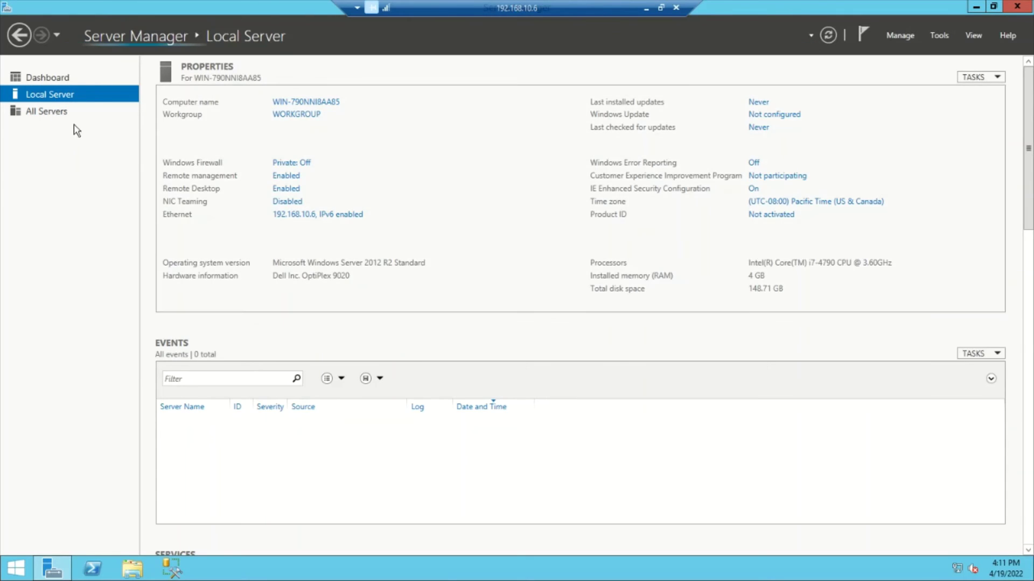
click(50, 113)
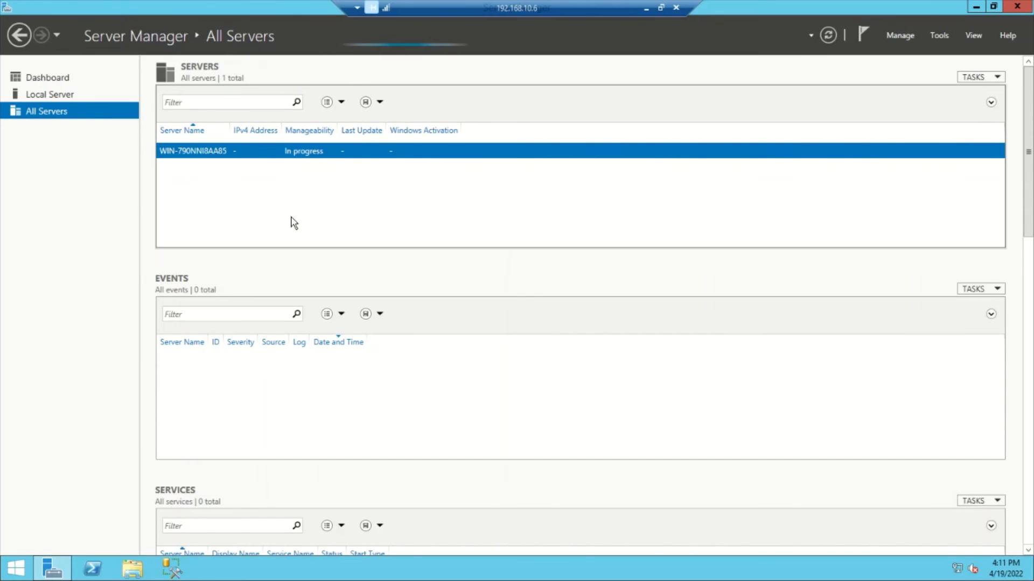
click(61, 82)
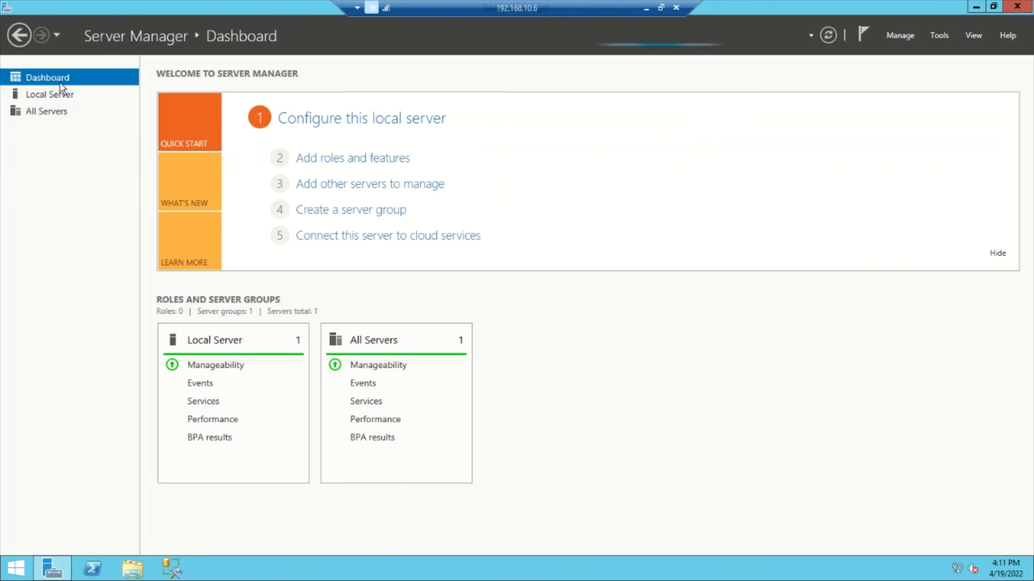
click(64, 114)
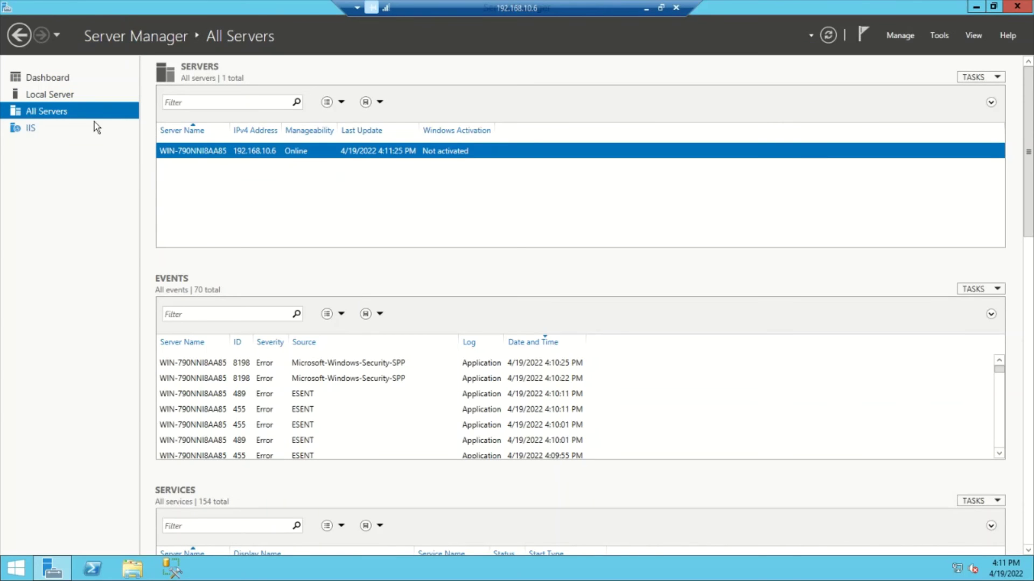
Launch Internet Information Services (IIS) Manager for the server listed under the IIS role and maximize its window.
click(34, 131)
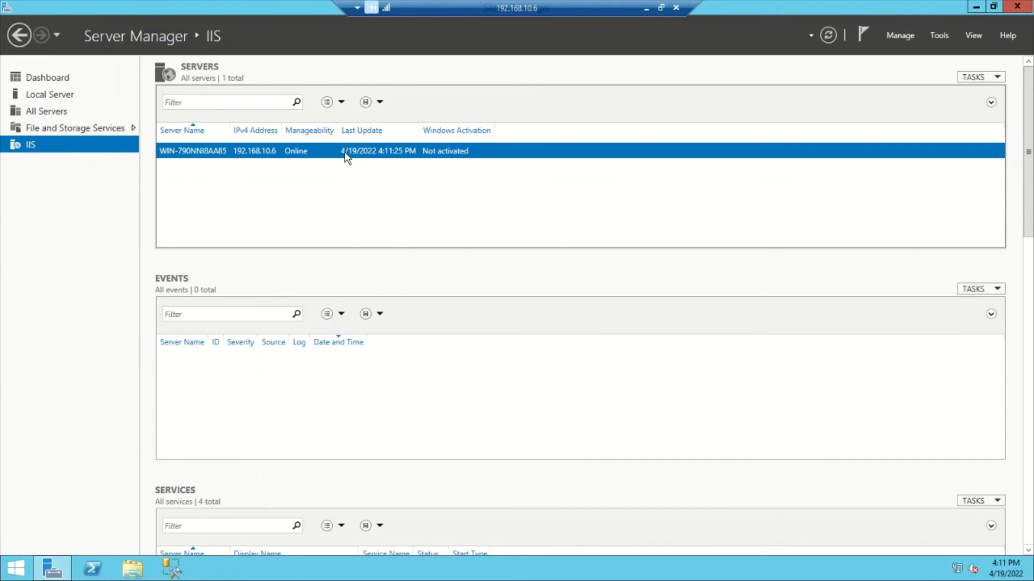
right_click(345, 155)
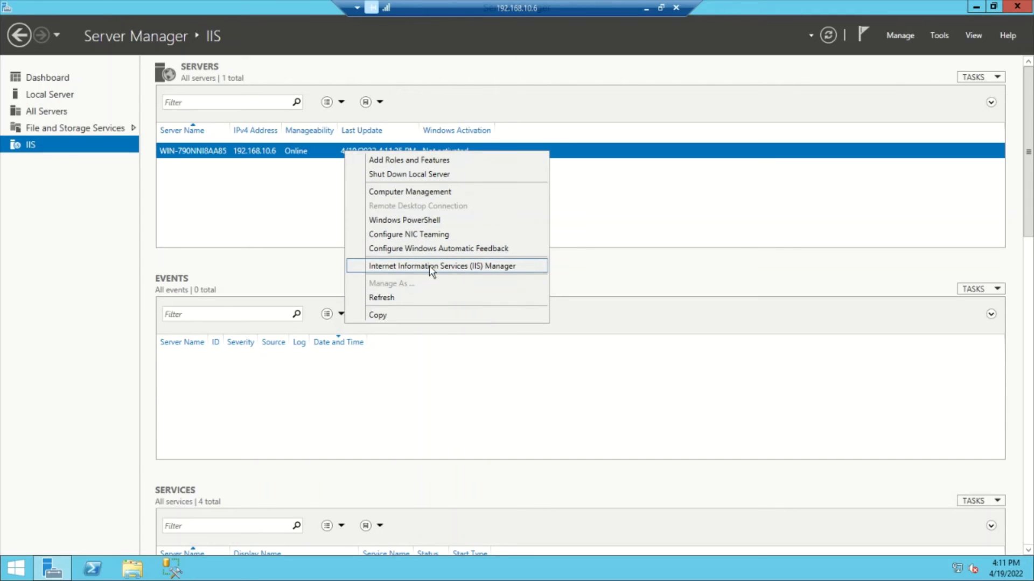
click(479, 266)
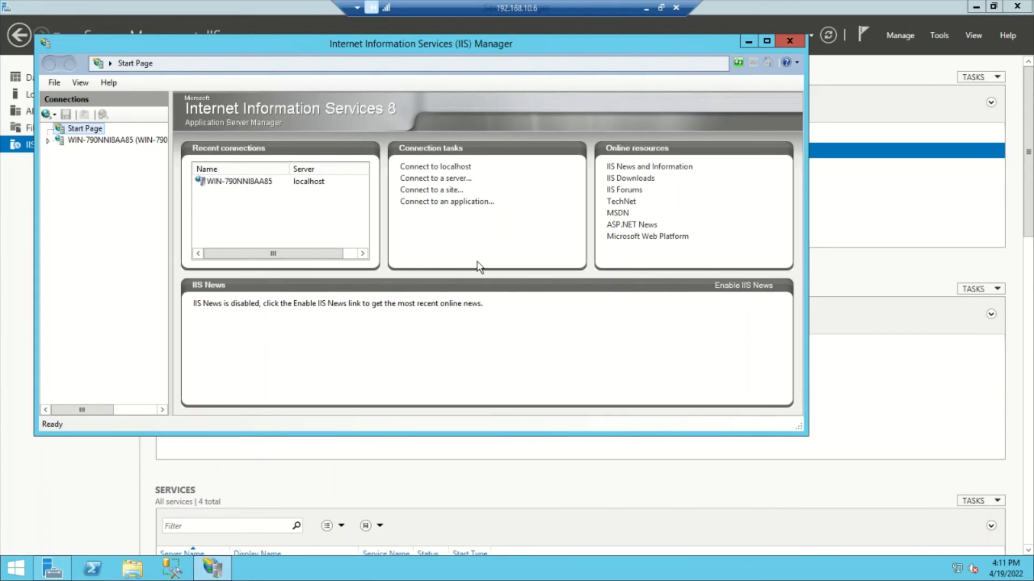
click(765, 41)
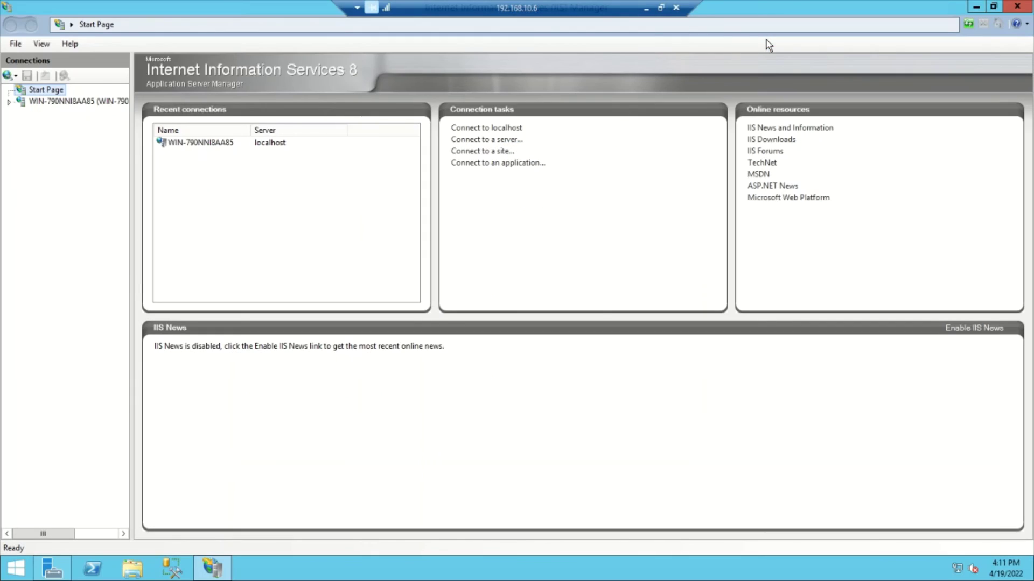
Expand the server's connection node and accept getting started with Microsoft Web Platform, suppressing that message for the future.
click(9, 101)
click(11, 106)
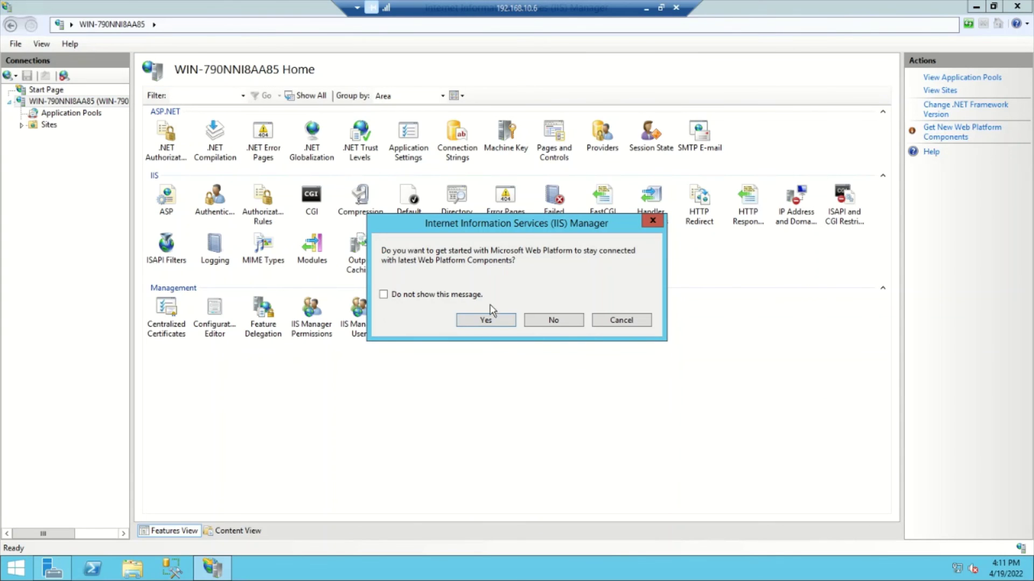
click(431, 297)
click(485, 320)
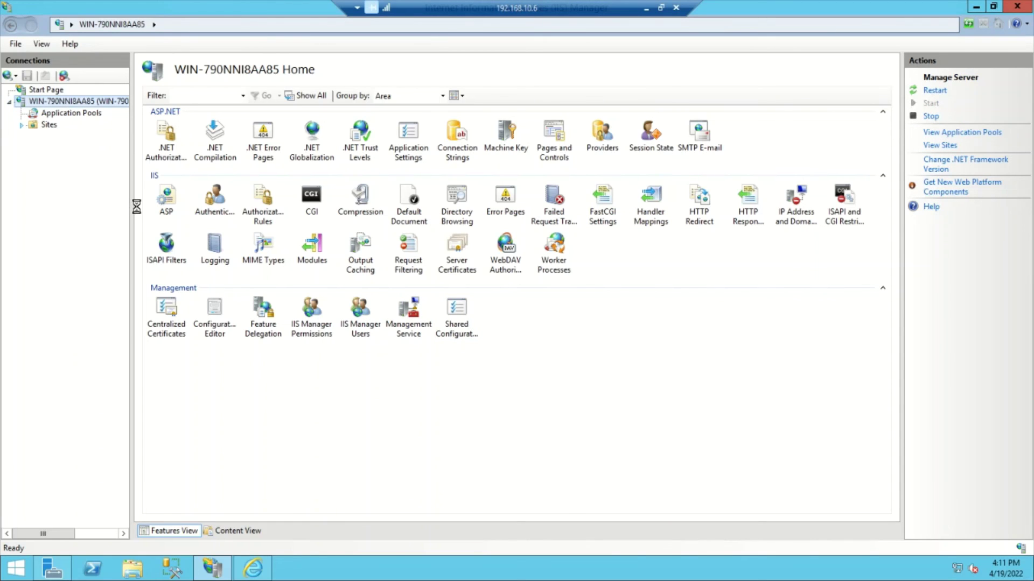
Select the Default Web Site under Sites and browse it through its *:80 (http) binding.
click(74, 137)
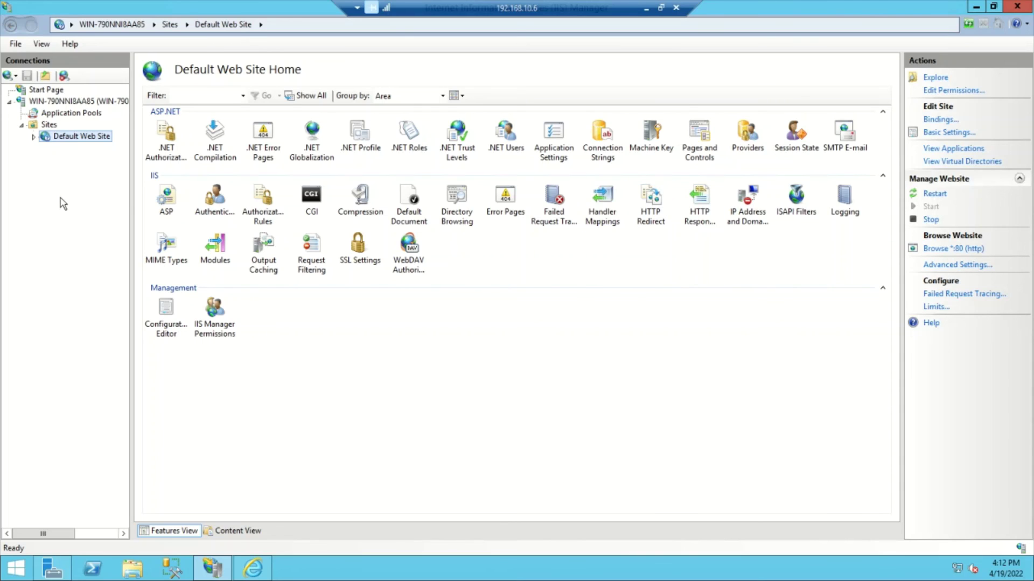
click(50, 125)
click(67, 138)
click(948, 250)
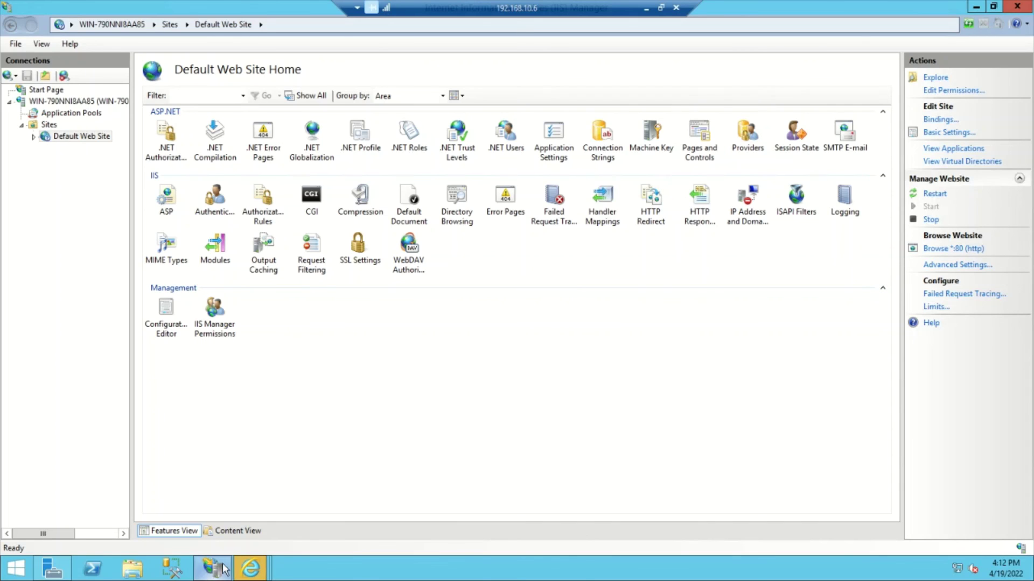
Bring up the Internet Explorer 11 setup and choose not to use the recommended settings.
mouse_move(245, 569)
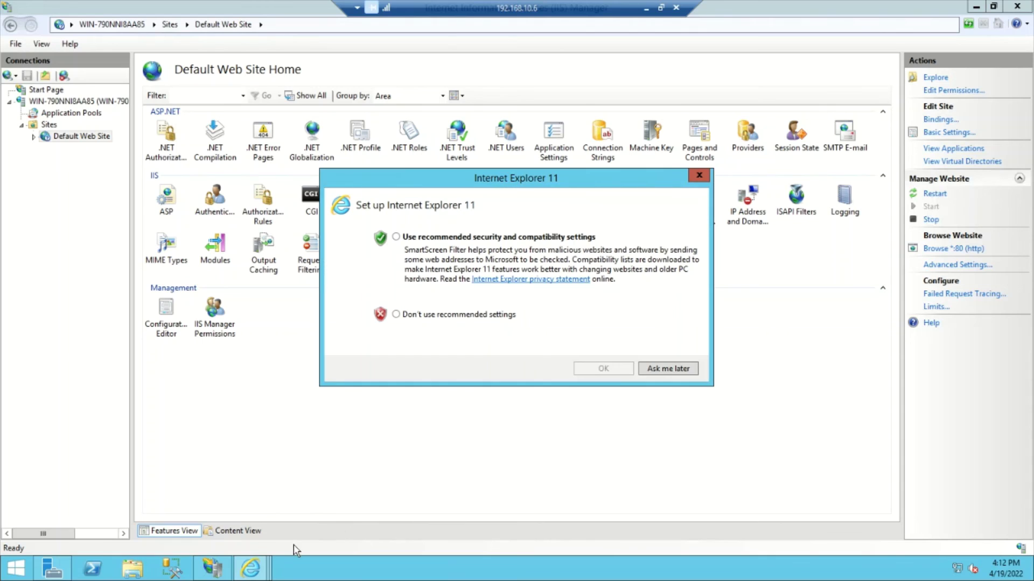
click(443, 317)
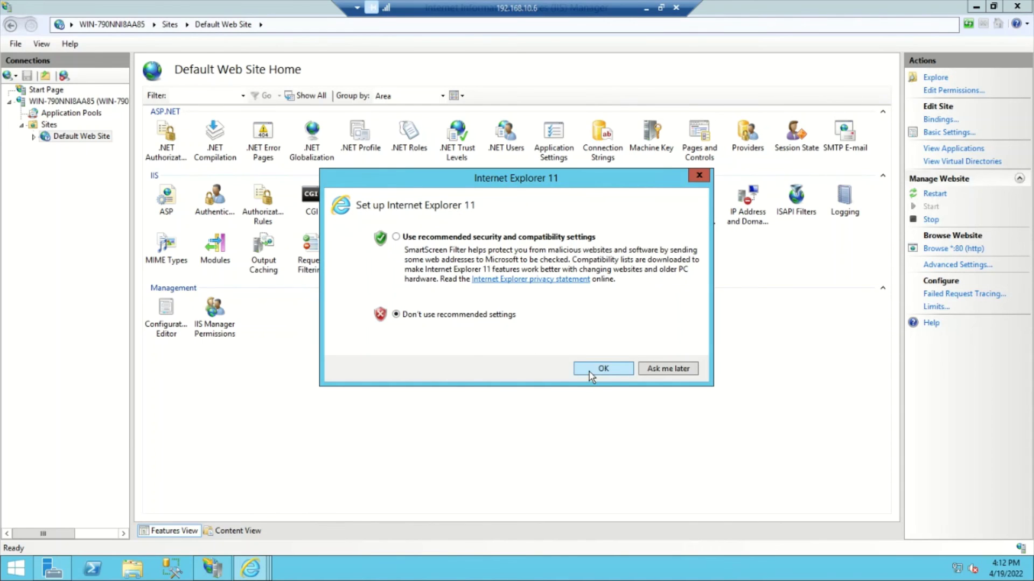